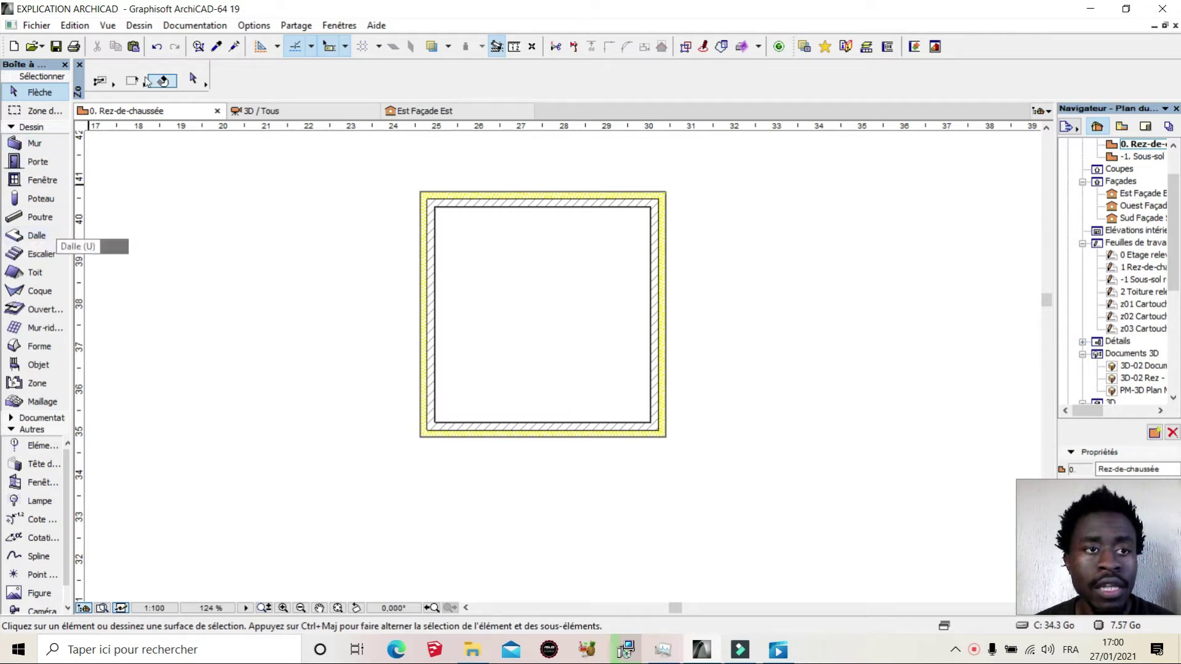
Show the Dessin menu's drawing tools list beside the walled box on the plan.
{"action": "left_click", "coordinate": [142, 27]}
{"action": "mouse_move", "coordinate": [177, 46]}
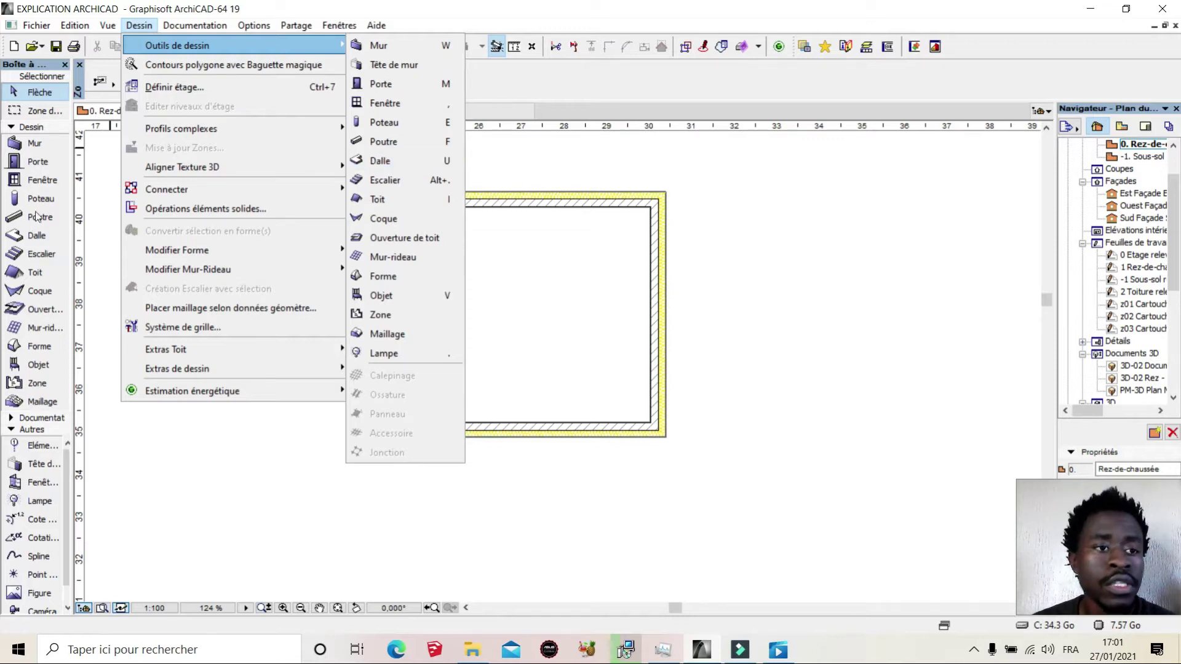
Activate the Dalle tool and open its default settings, showing 0,300 thickness.
{"action": "left_click", "coordinate": [45, 240]}
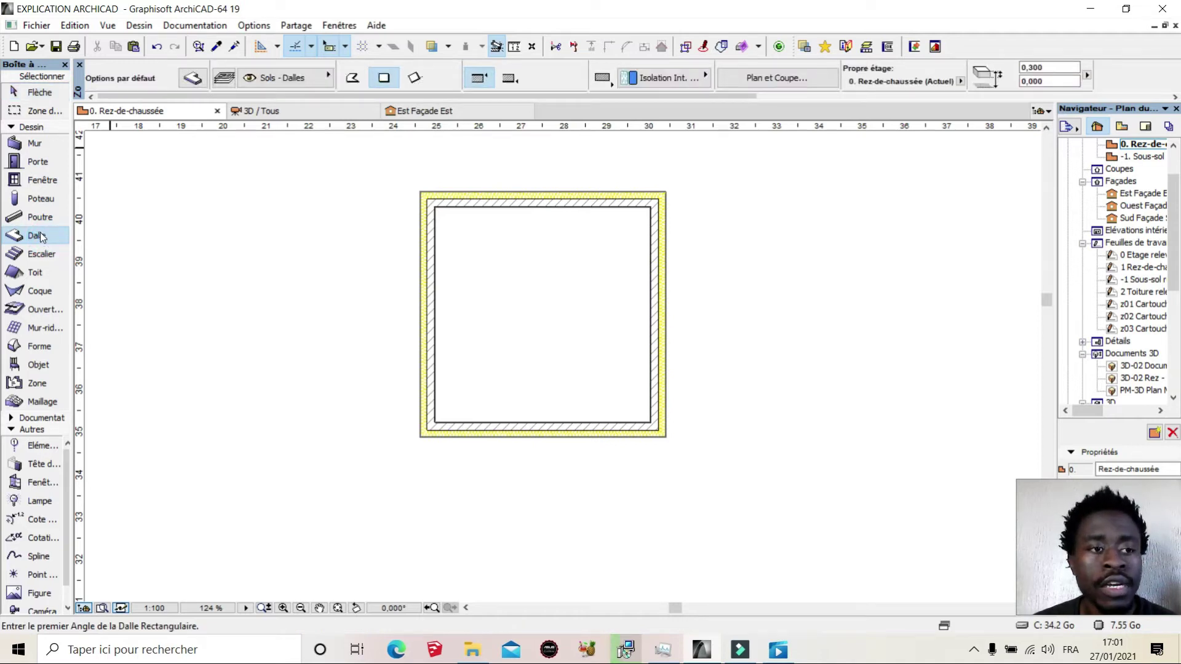
{"action": "double_click", "coordinate": [39, 235]}
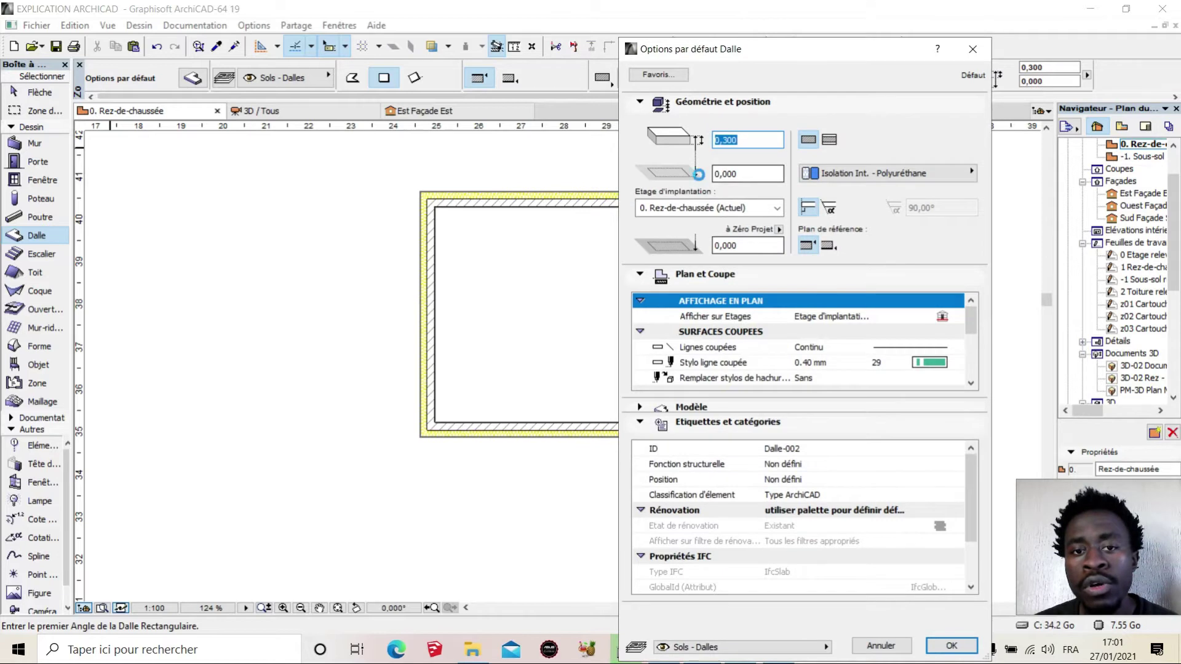
Move the Options par défaut Dalle dialog to the top so it fits on screen.
{"action": "left_click_drag", "start_coordinate": [778, 18], "coordinate": [749, 186]}
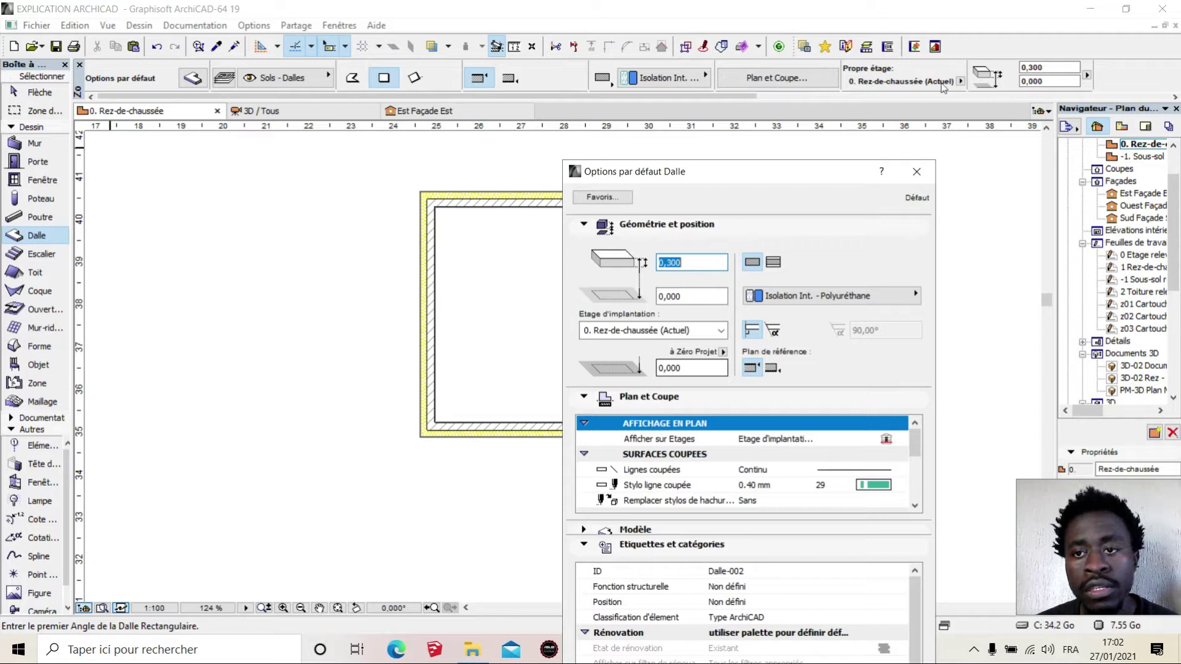
{"action": "left_click_drag", "start_coordinate": [732, 175], "coordinate": [511, 15]}
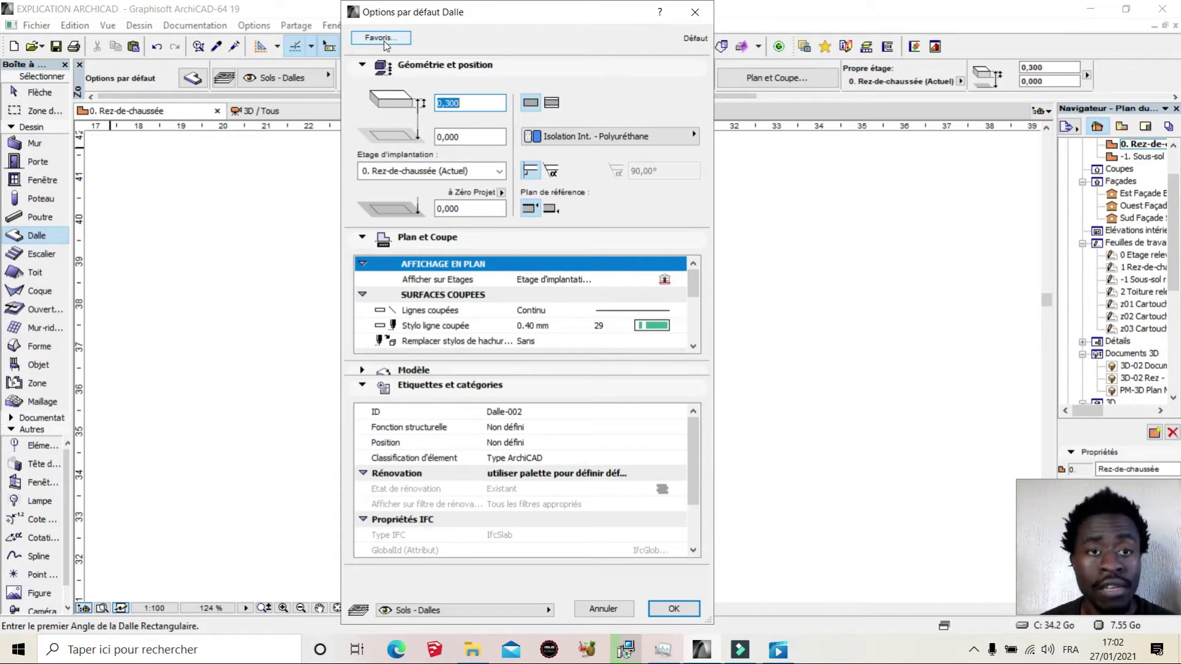
{"action": "left_click", "coordinate": [382, 39]}
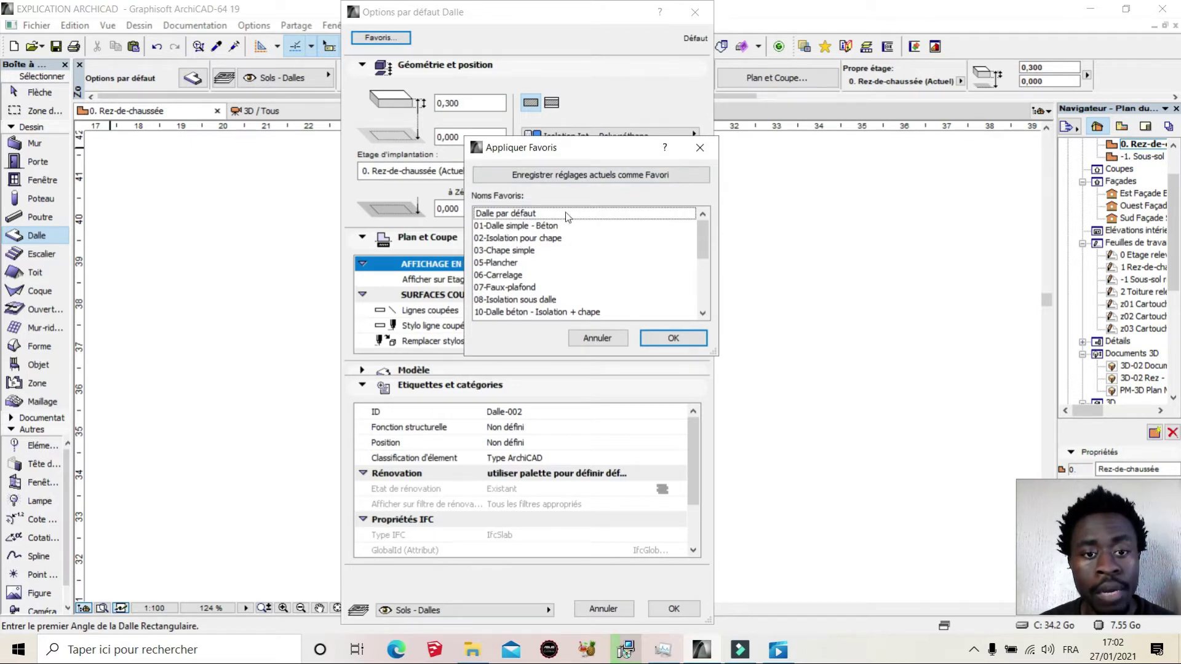
{"action": "scroll", "coordinate": [552, 278], "scroll_direction": "down", "scroll_amount": 1}
{"action": "scroll", "coordinate": [552, 277], "scroll_direction": "down", "scroll_amount": 3}
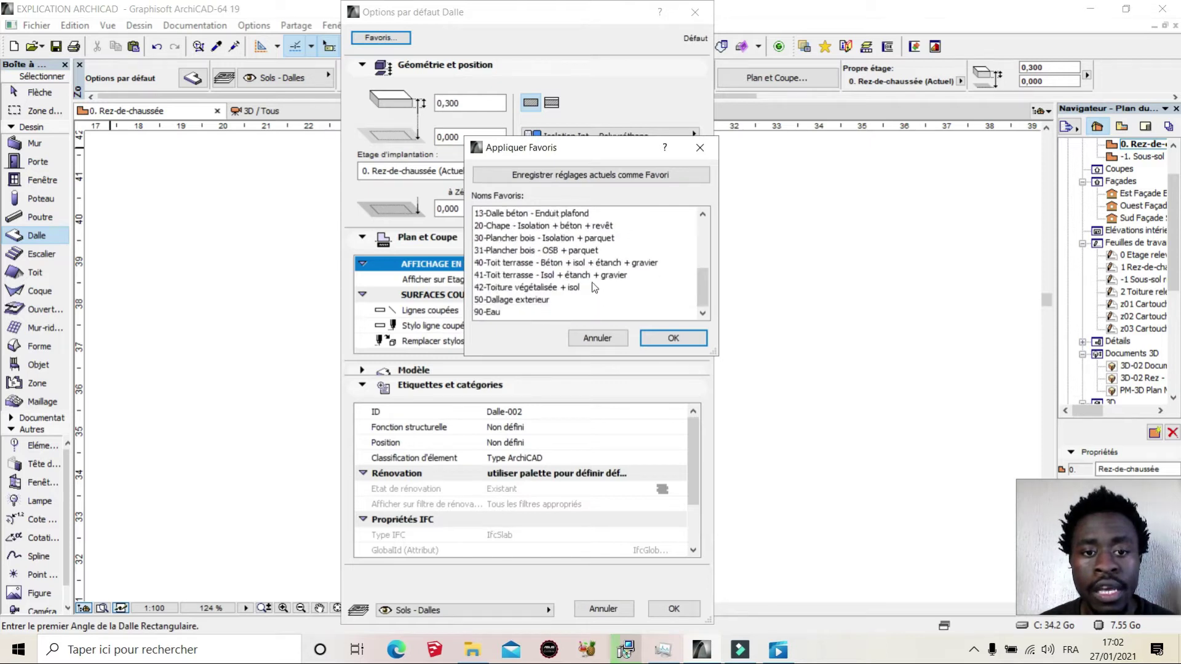
{"action": "scroll", "coordinate": [557, 264], "scroll_direction": "up", "scroll_amount": 1}
{"action": "scroll", "coordinate": [561, 260], "scroll_direction": "up", "scroll_amount": 2}
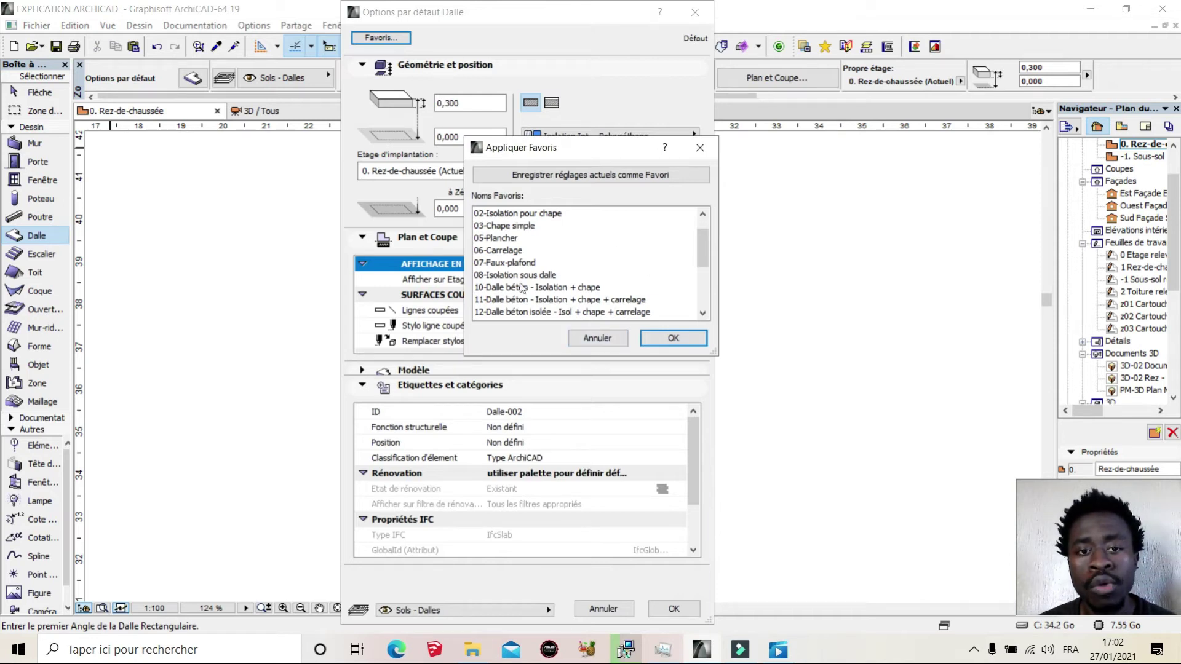
{"action": "left_click", "coordinate": [600, 338]}
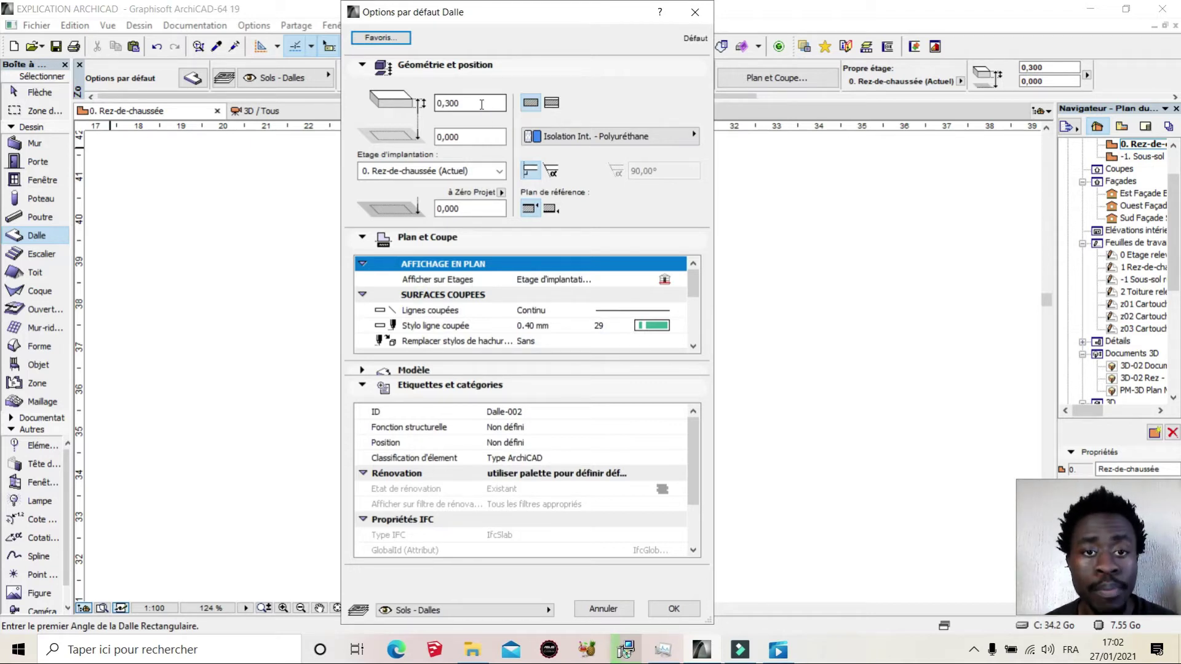
{"action": "left_click", "coordinate": [472, 137]}
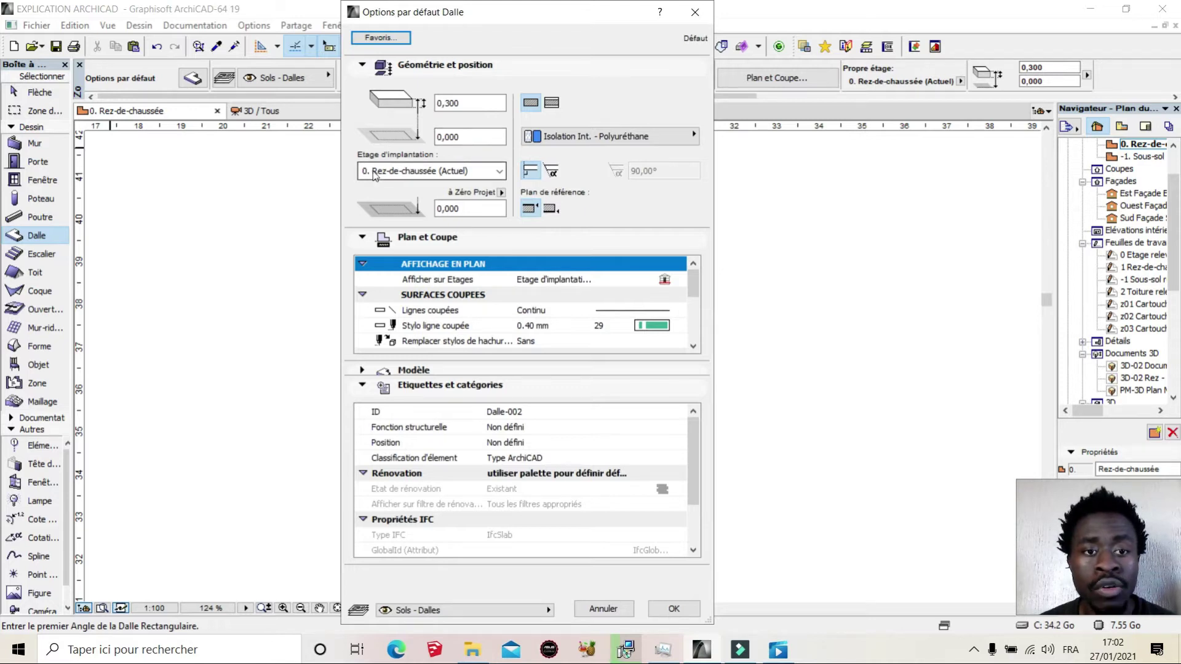
{"action": "left_click_drag", "start_coordinate": [543, 18], "coordinate": [672, 72]}
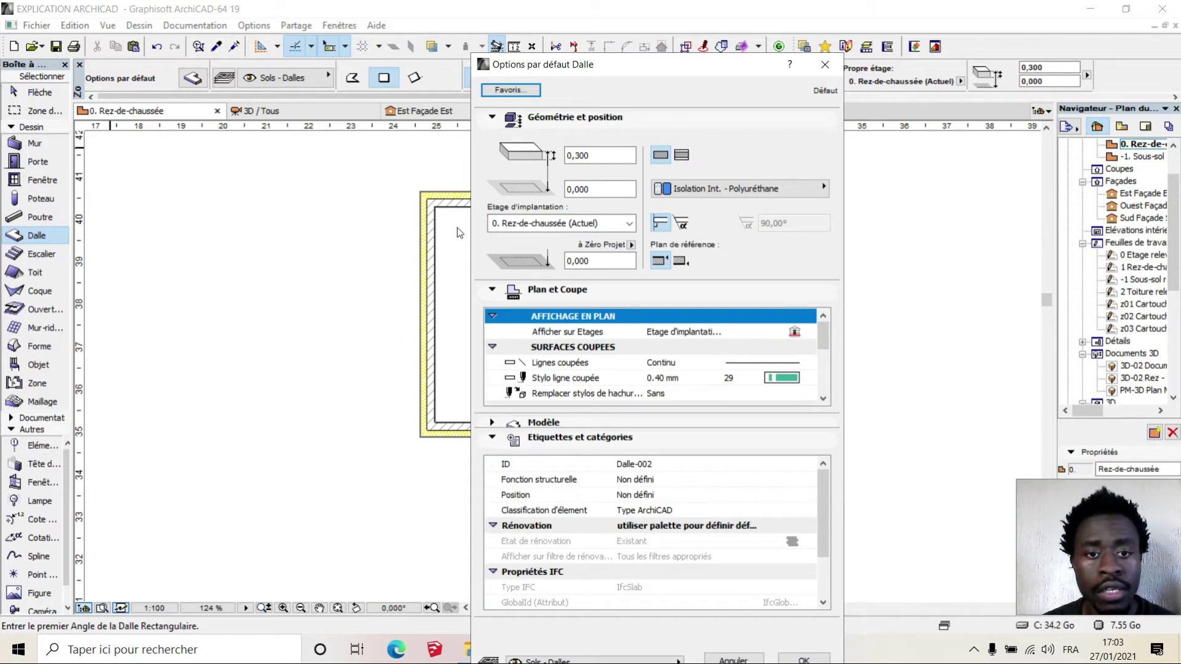
{"action": "left_click", "coordinate": [632, 221]}
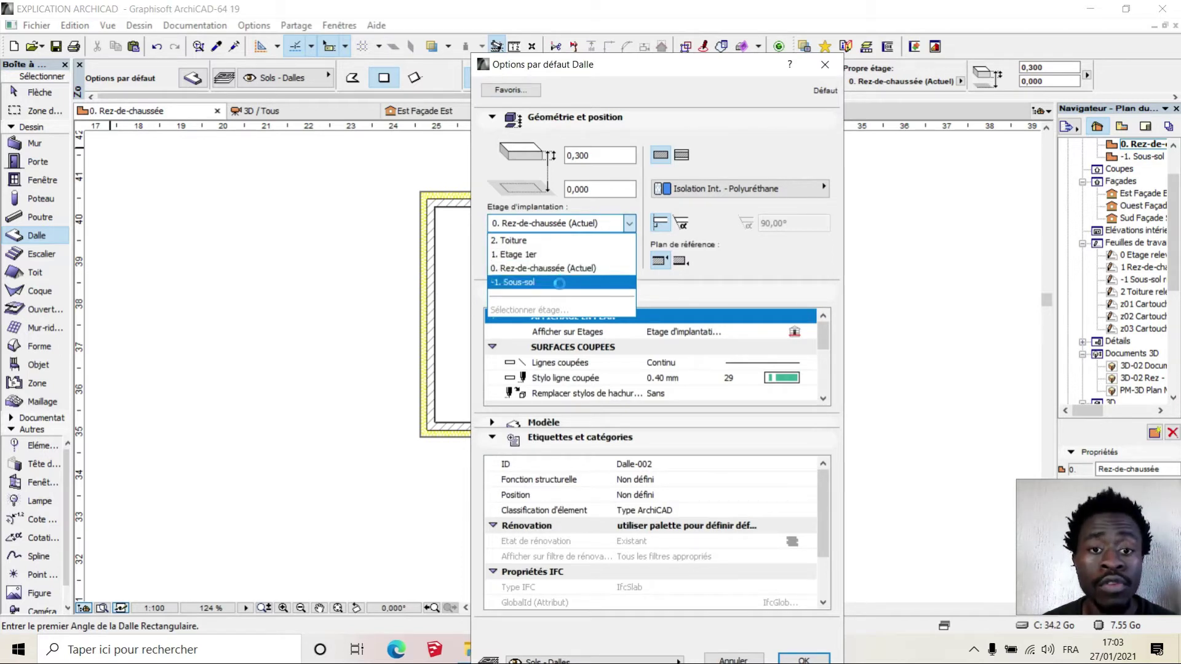
{"action": "left_click", "coordinate": [717, 162]}
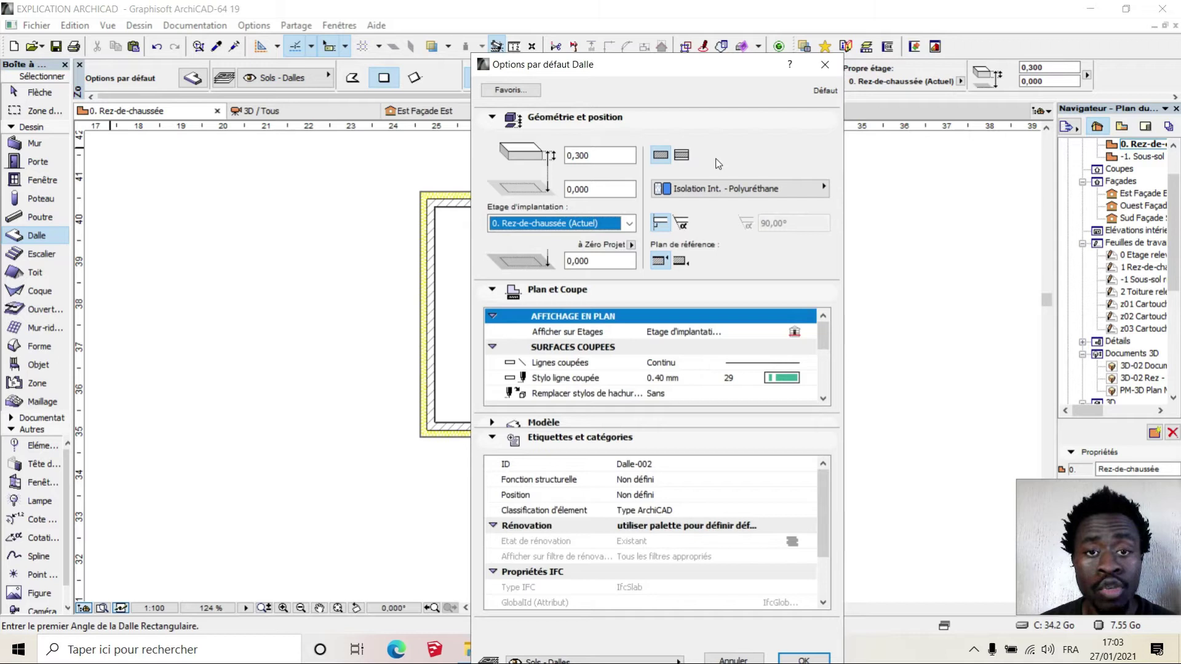
{"action": "left_click_drag", "start_coordinate": [719, 65], "coordinate": [695, 28]}
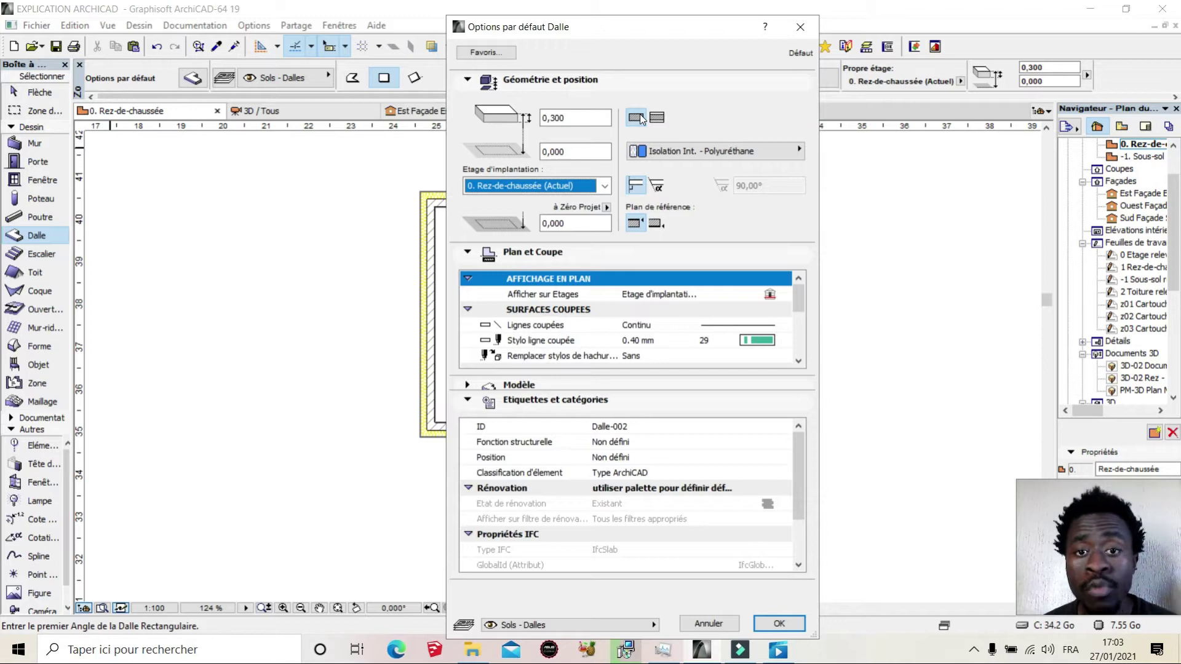
Try Bois - Lattage as slab material, then switch to composite 5.0-Dalle & Chape (Simplifié).
{"action": "left_click", "coordinate": [687, 154]}
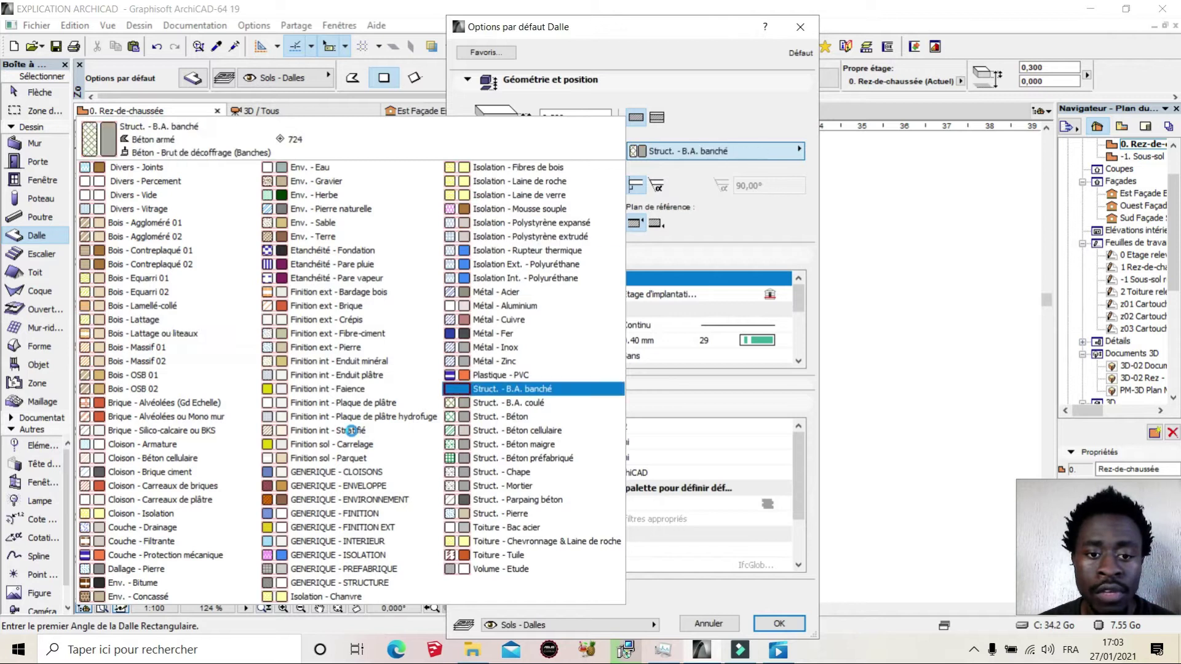
{"action": "left_click", "coordinate": [137, 320]}
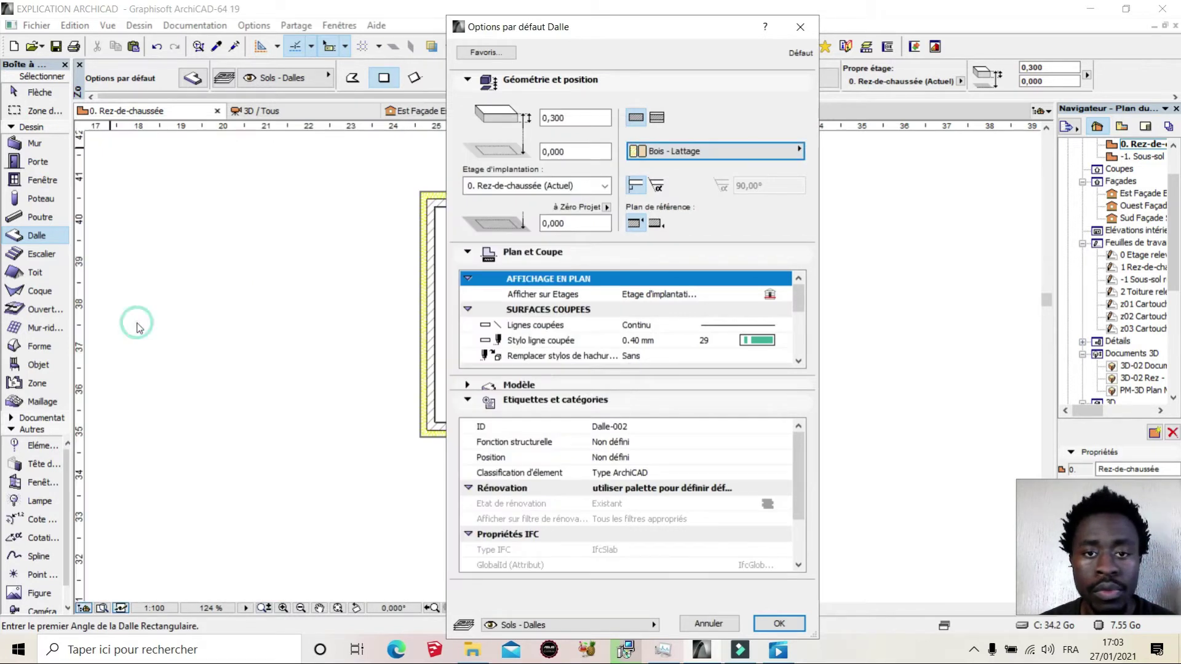
{"action": "left_click", "coordinate": [683, 153]}
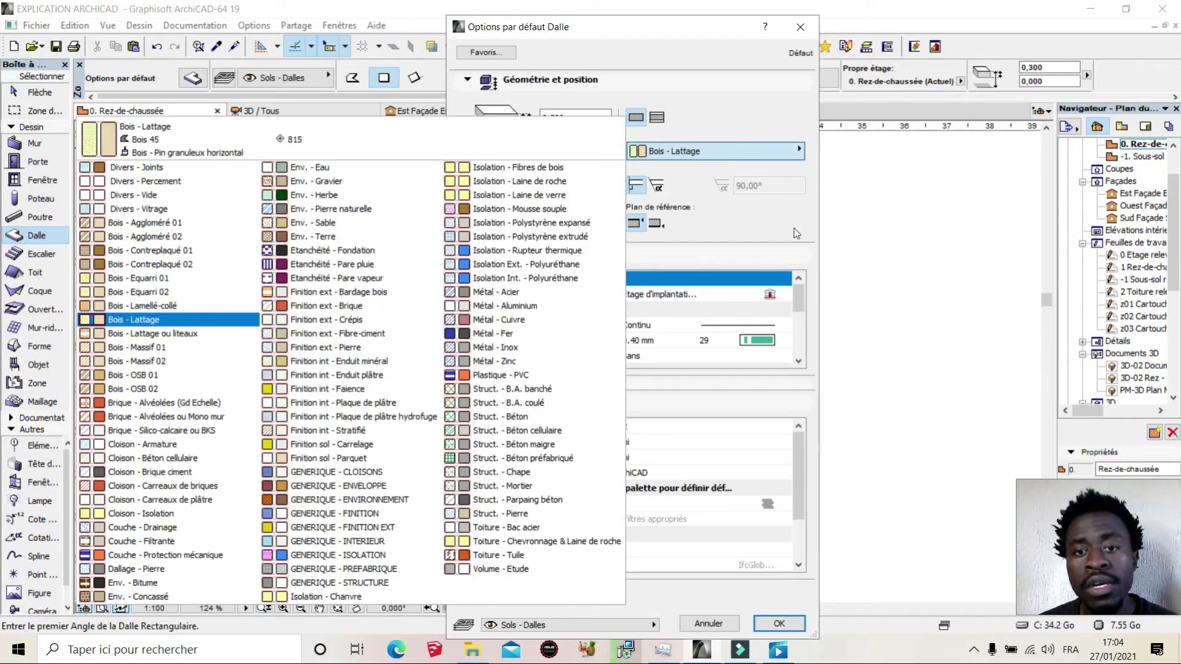
{"action": "left_click", "coordinate": [796, 232]}
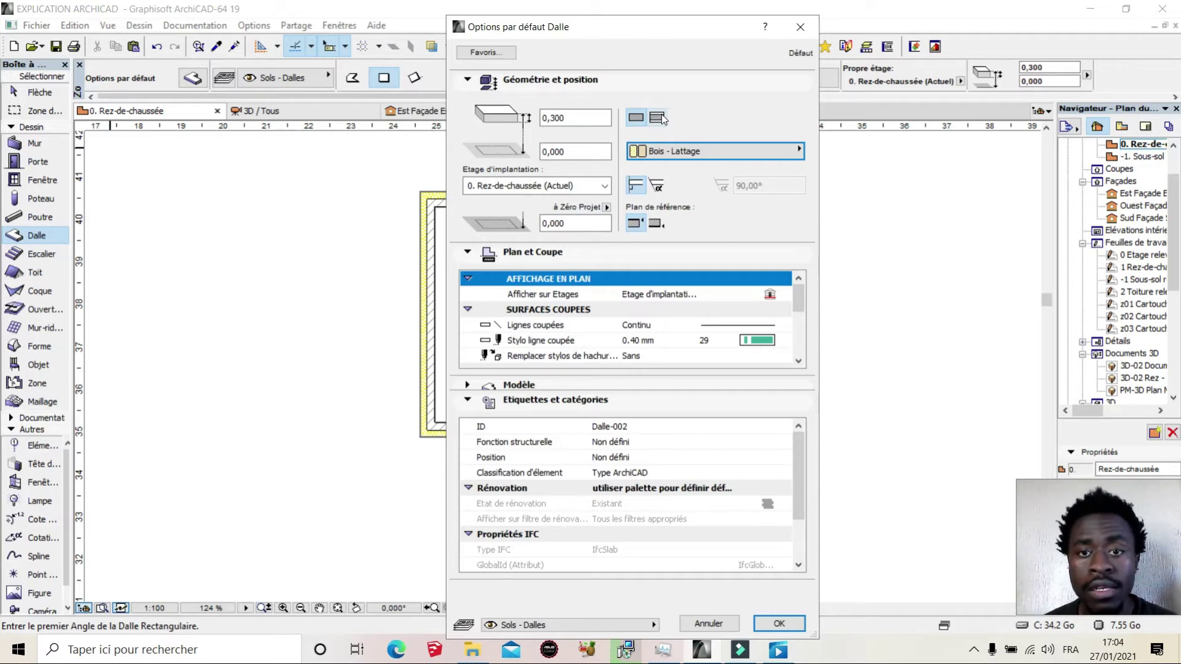
{"action": "left_click", "coordinate": [662, 118]}
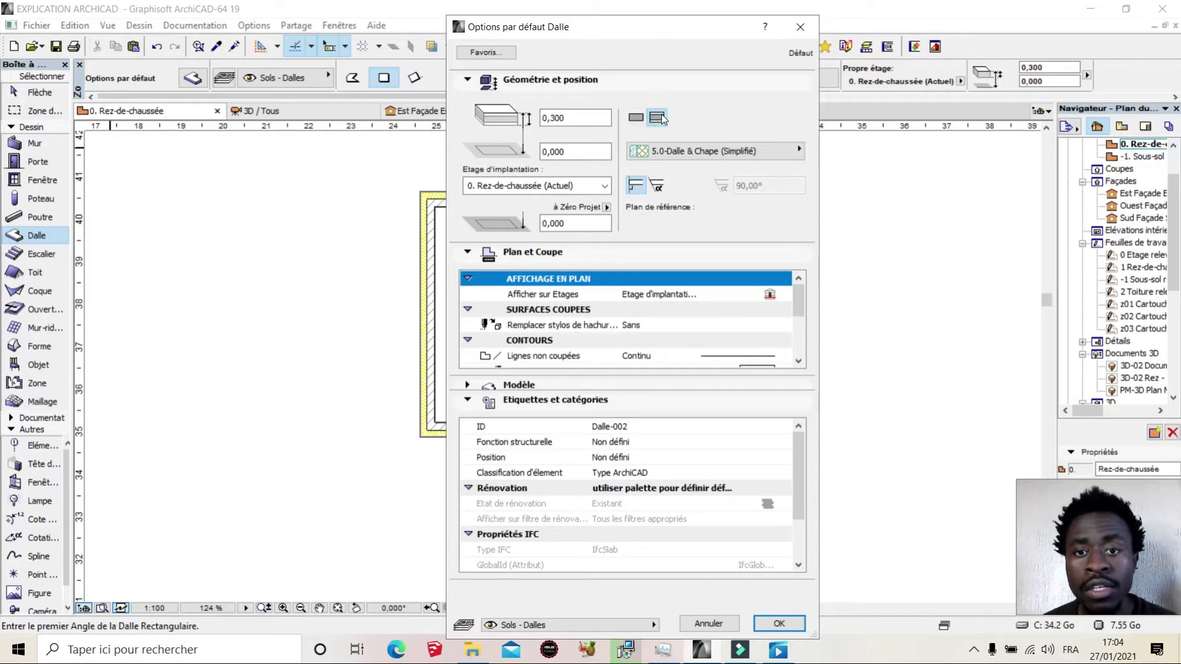
{"action": "left_click", "coordinate": [725, 157]}
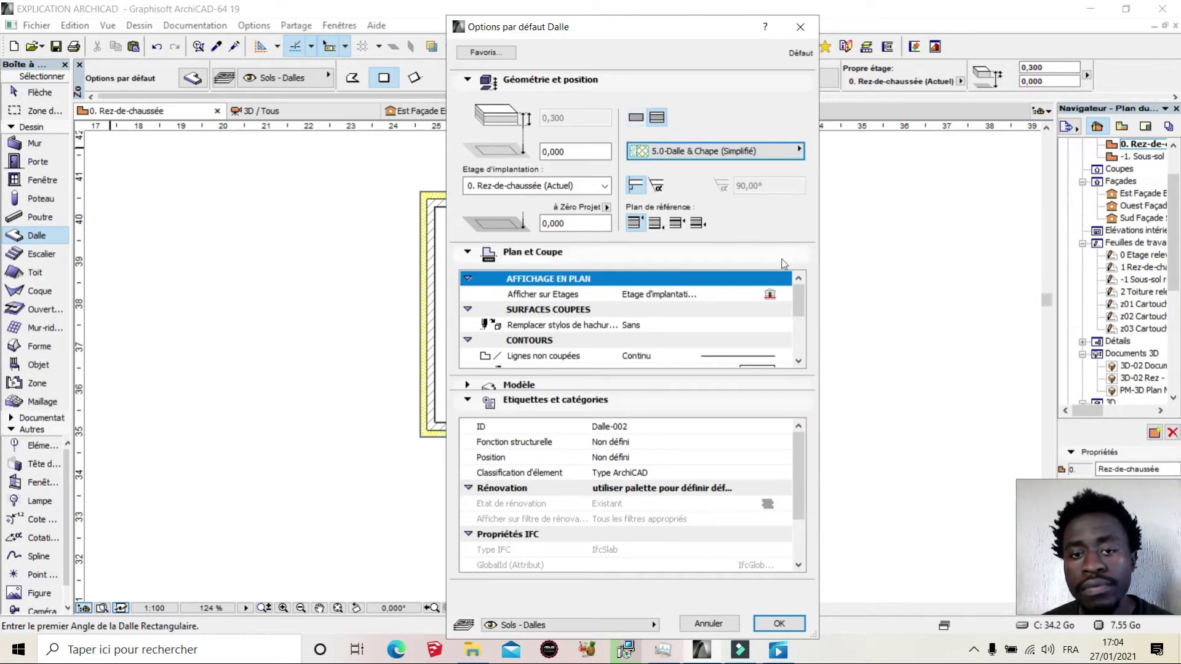
Enable the second edge-angle option so slab edges use a 90,00° angle.
{"action": "left_click", "coordinate": [656, 185]}
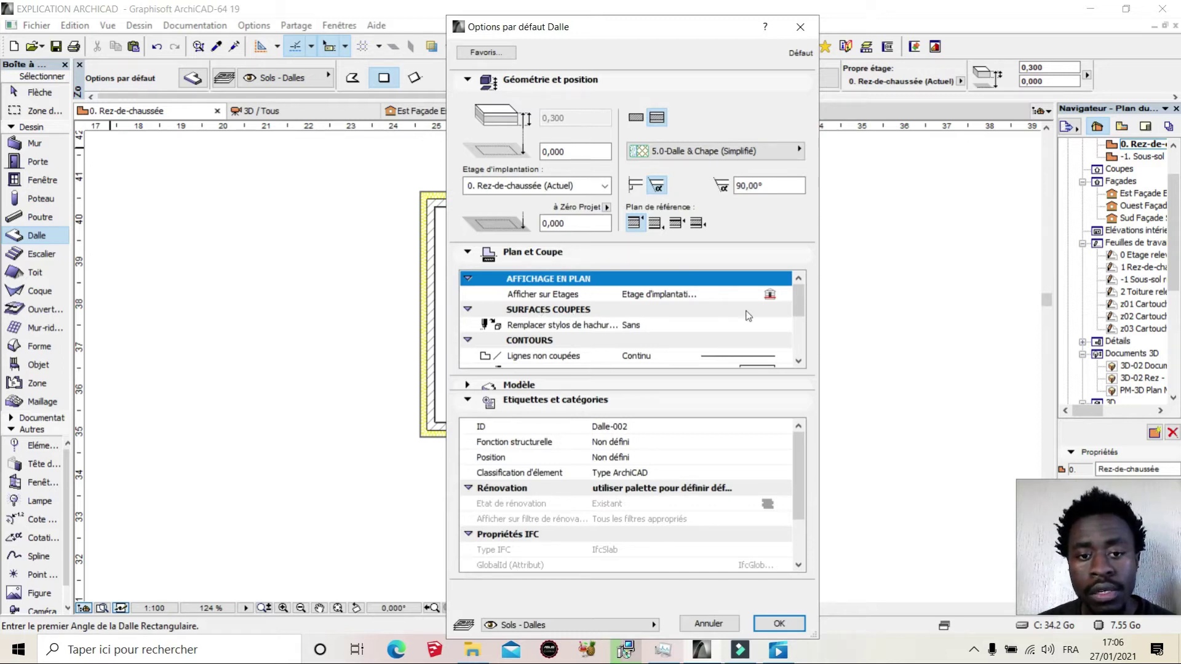
Review the slab's structural function choices, leaving it Non défini.
{"action": "scroll", "coordinate": [802, 300], "scroll_direction": "down", "scroll_amount": 3}
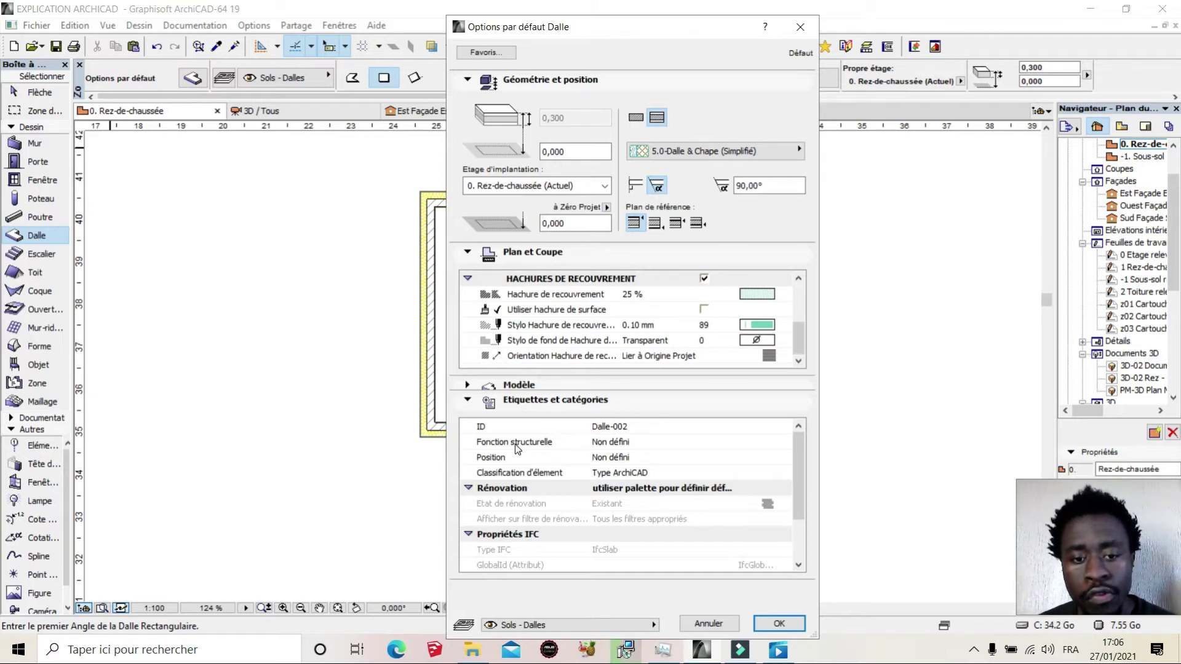
{"action": "left_click", "coordinate": [617, 443]}
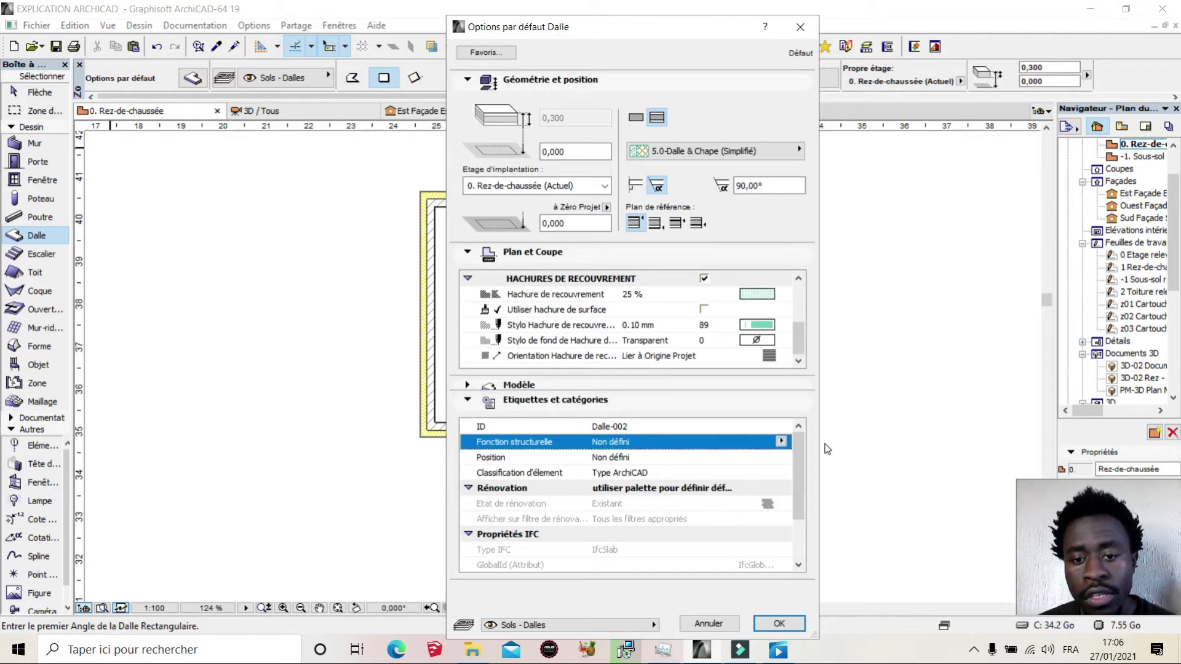
{"action": "left_click", "coordinate": [780, 441]}
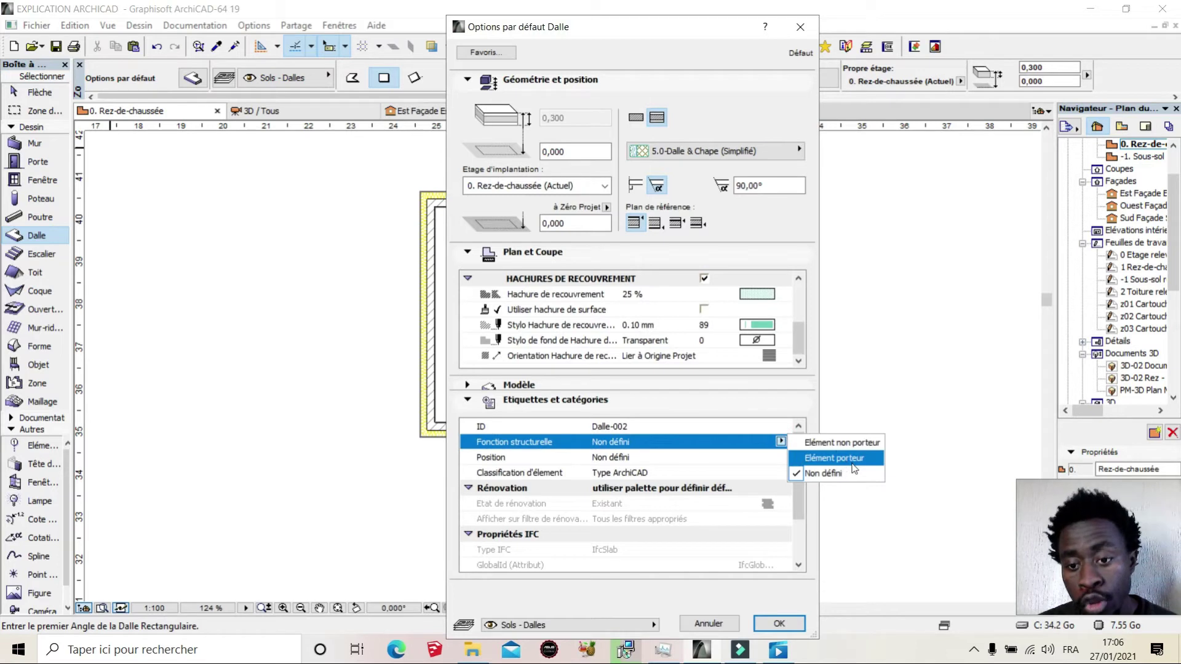
{"action": "left_click", "coordinate": [799, 407]}
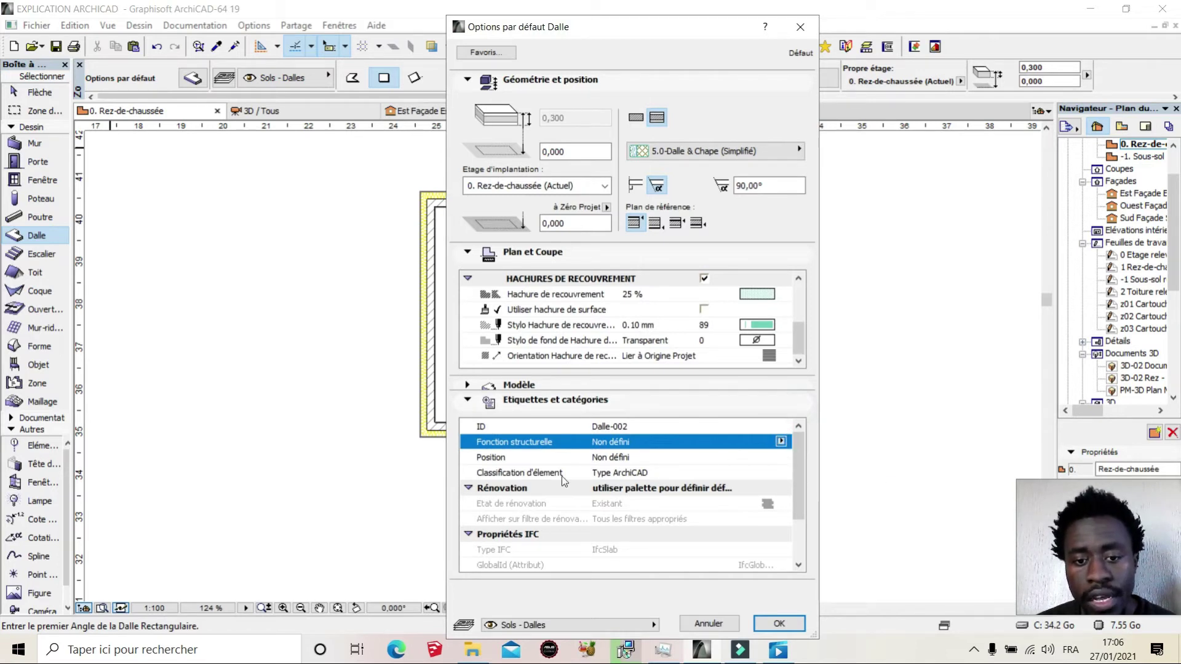
Nudge the slab dialog higher and collapse the Plan et Coupe section.
{"action": "scroll", "coordinate": [803, 471], "scroll_direction": "down", "scroll_amount": 2}
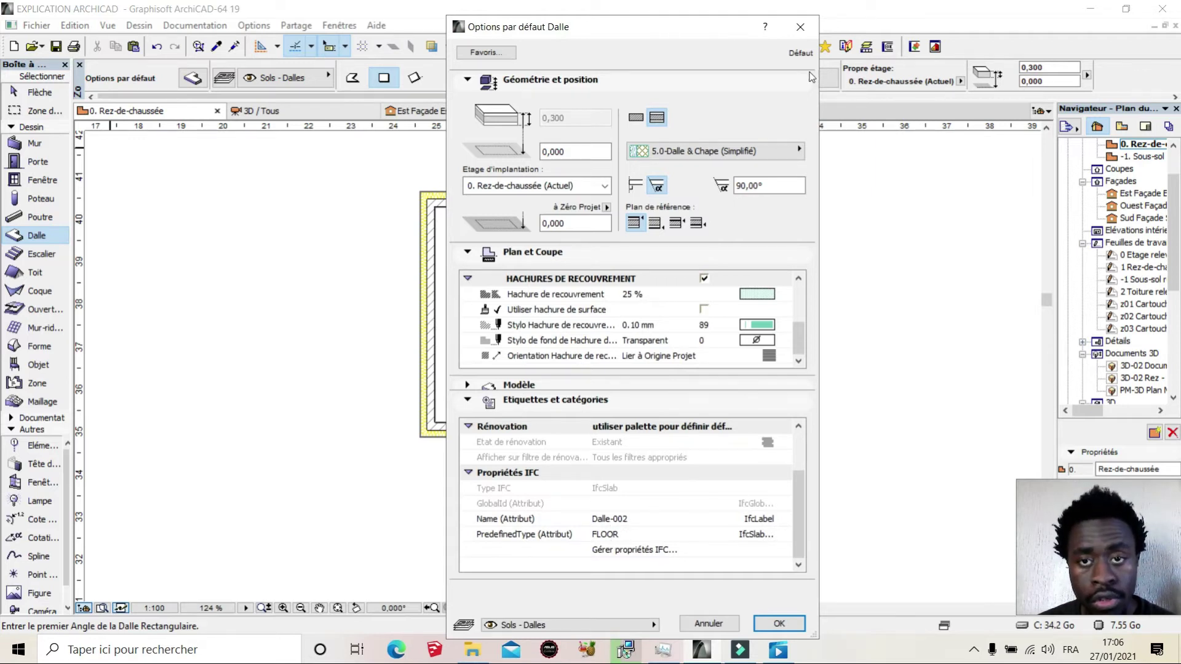
{"action": "left_click_drag", "start_coordinate": [719, 36], "coordinate": [712, 9]}
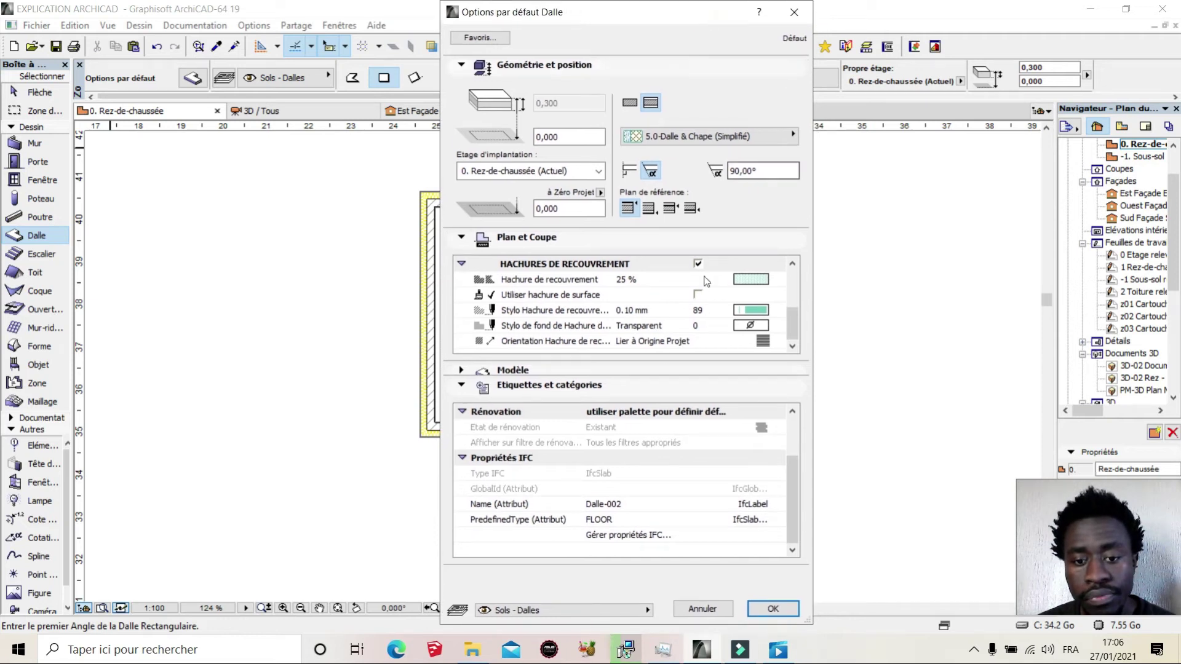
{"action": "left_click", "coordinate": [790, 473]}
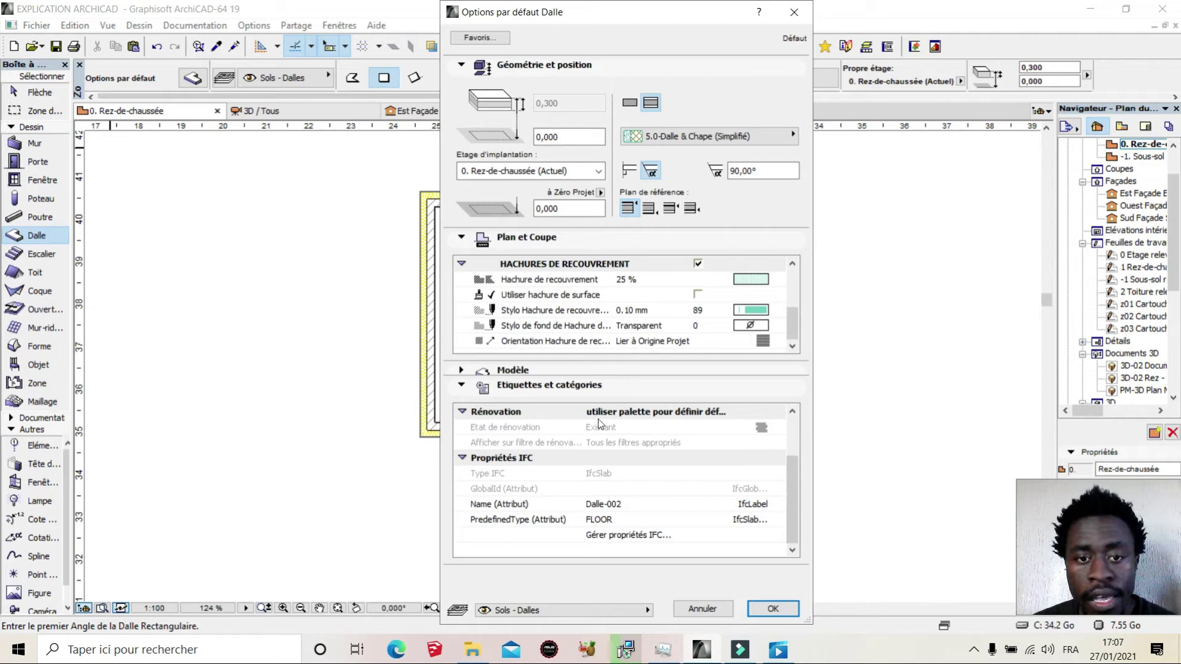
{"action": "left_click", "coordinate": [462, 237]}
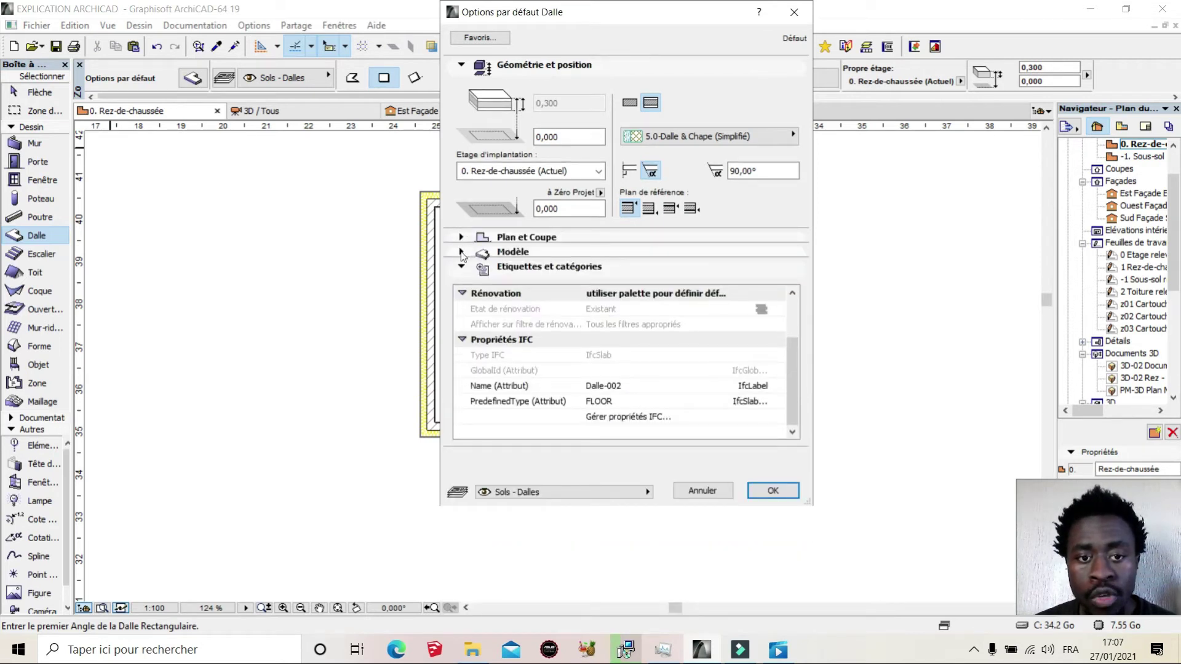
Expand the Modèle section to reveal the three Béton - Lissé surface rows.
{"action": "left_click", "coordinate": [460, 252]}
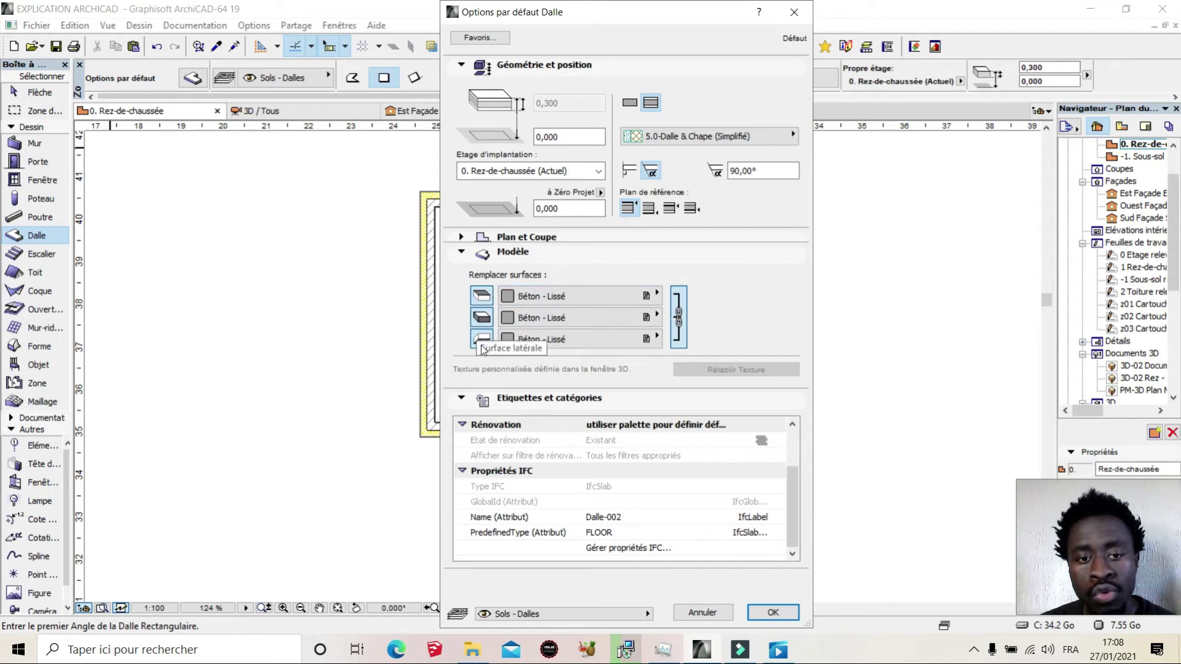
Set the top surface to Bois - Pin granuleux vertical and unlink the slab surfaces.
{"action": "left_click", "coordinate": [594, 297]}
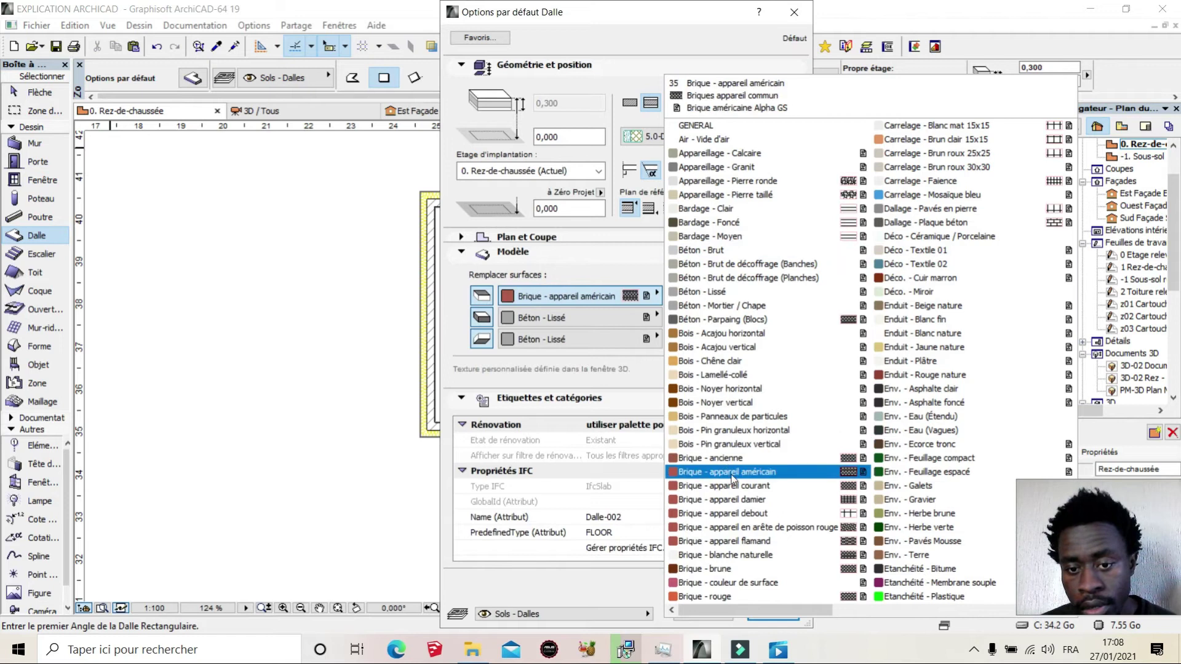
{"action": "left_click", "coordinate": [731, 444]}
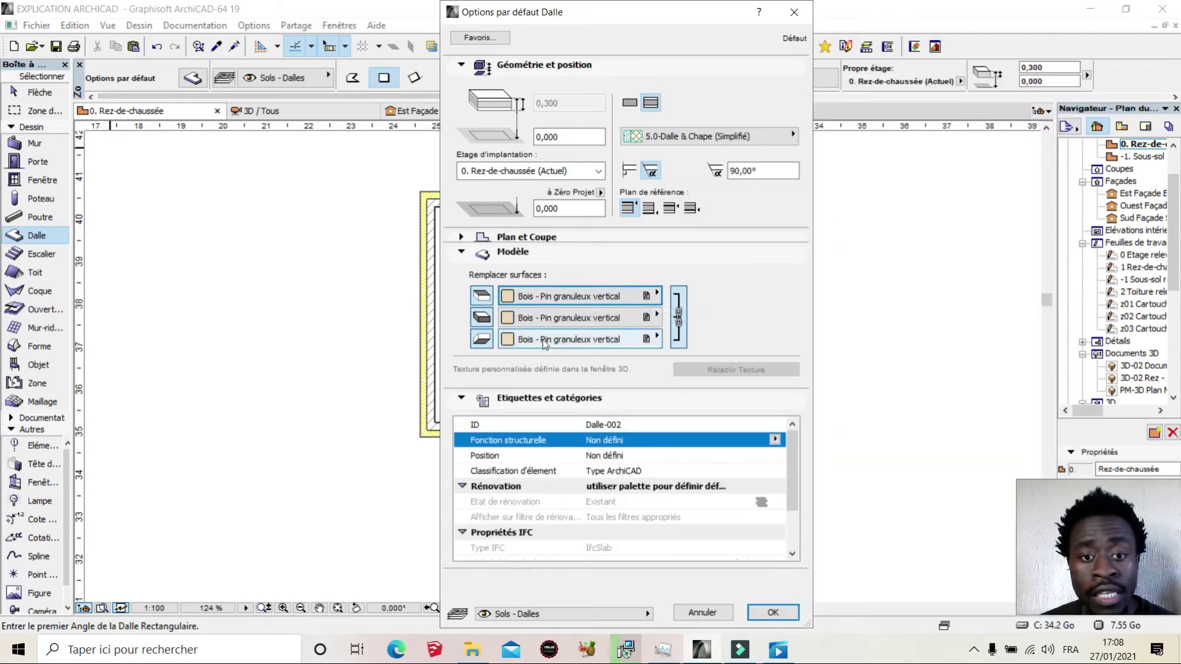
{"action": "left_click", "coordinate": [680, 318]}
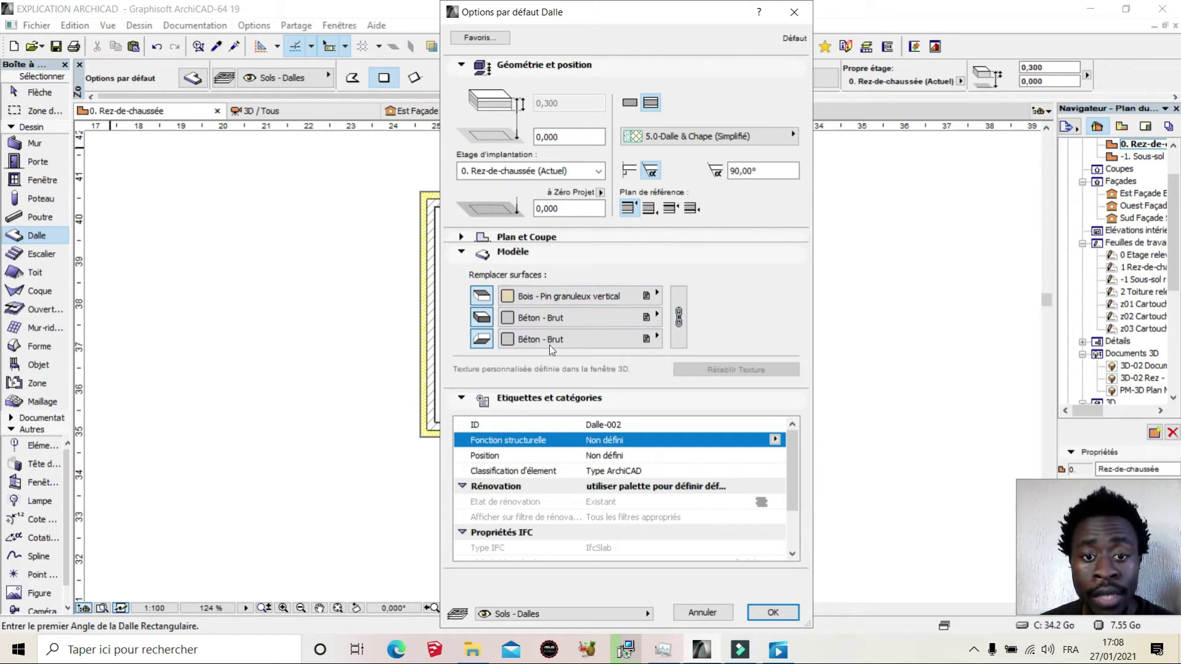
{"action": "left_click", "coordinate": [678, 320]}
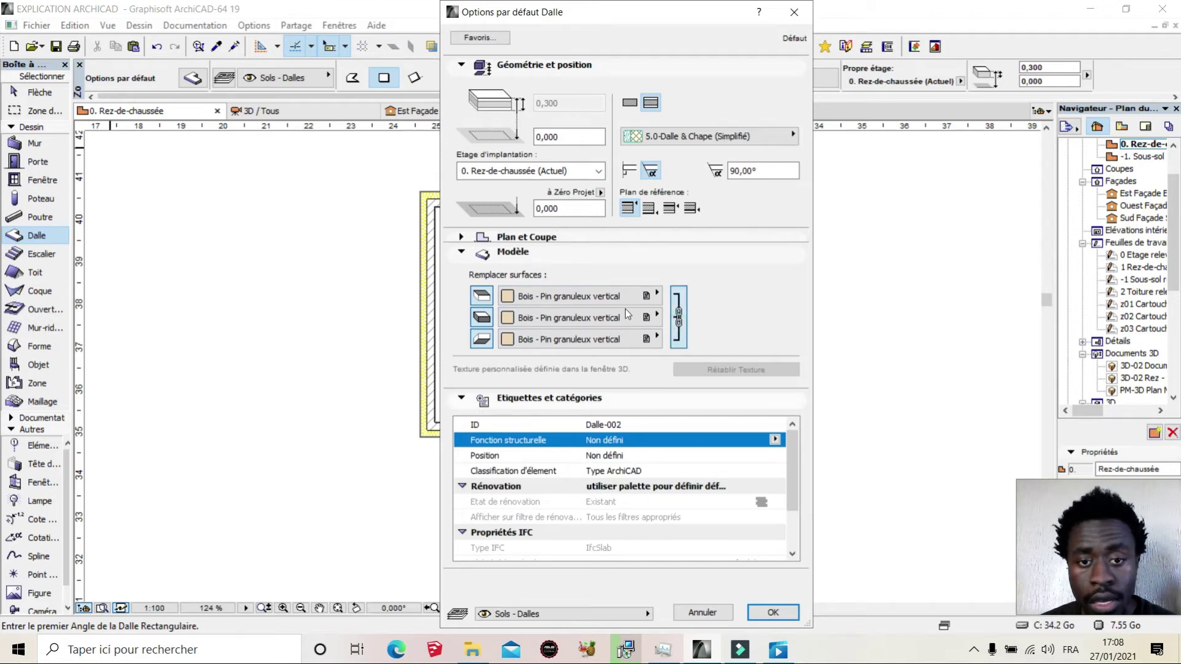
{"action": "left_click", "coordinate": [678, 318]}
Set middle to Carrelage - Mosaïque bleu, bottom to Brique - appareil debout, then collapse Modèle.
{"action": "left_click", "coordinate": [580, 318]}
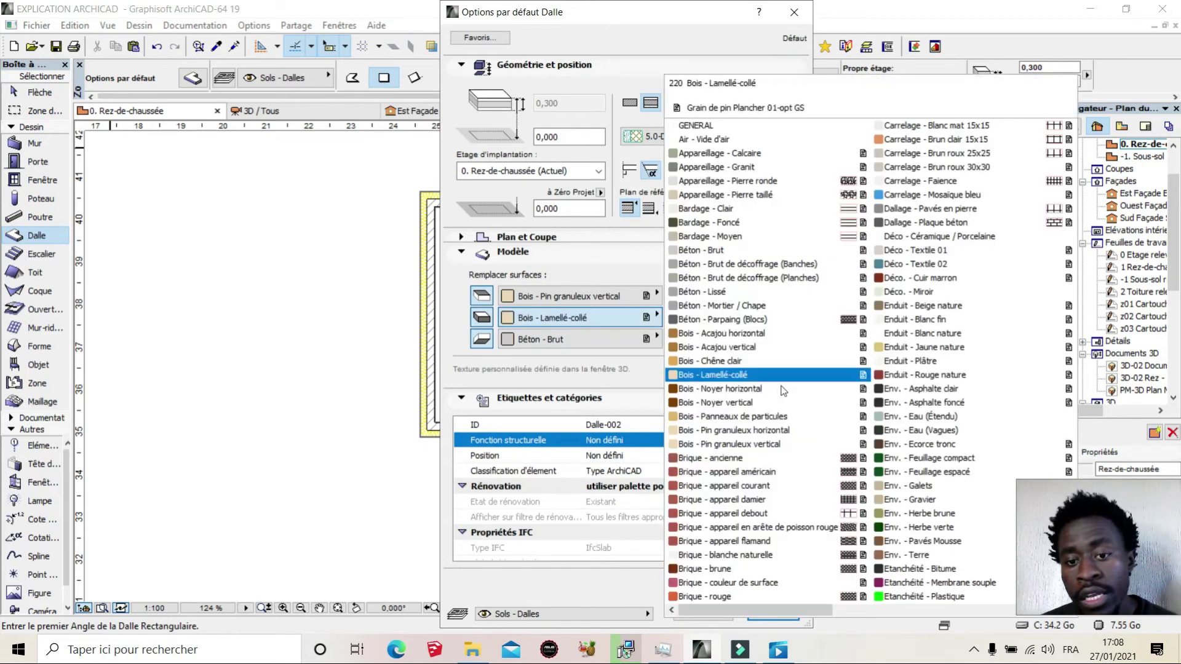
{"action": "left_click", "coordinate": [890, 196]}
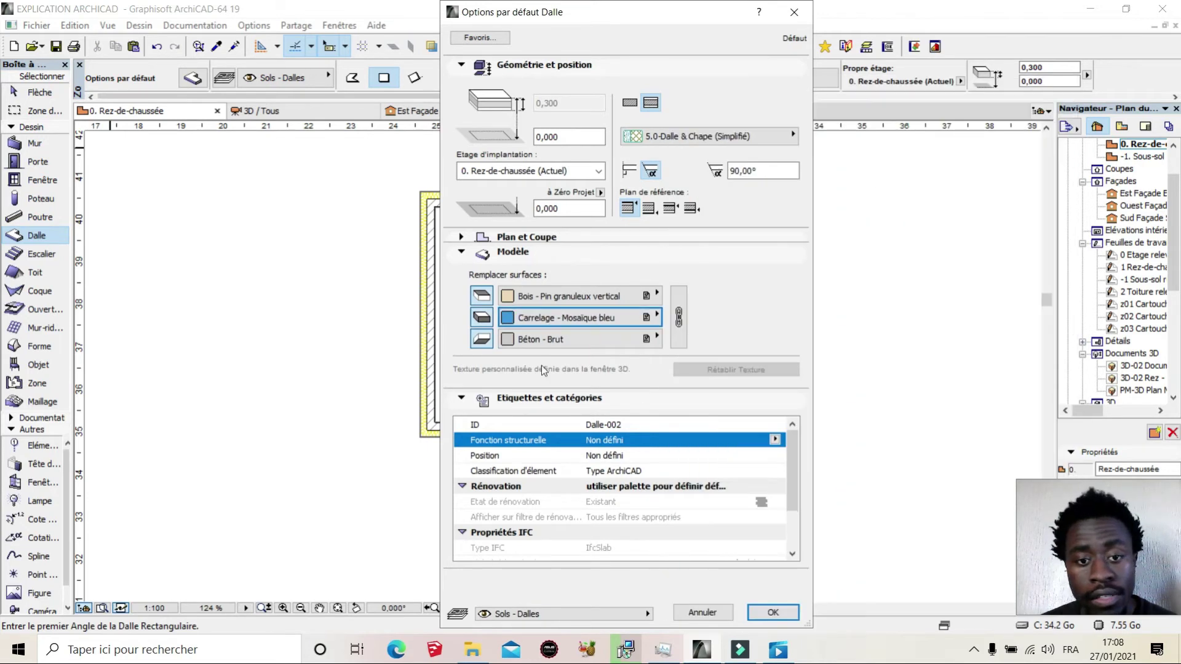
{"action": "left_click", "coordinate": [572, 339]}
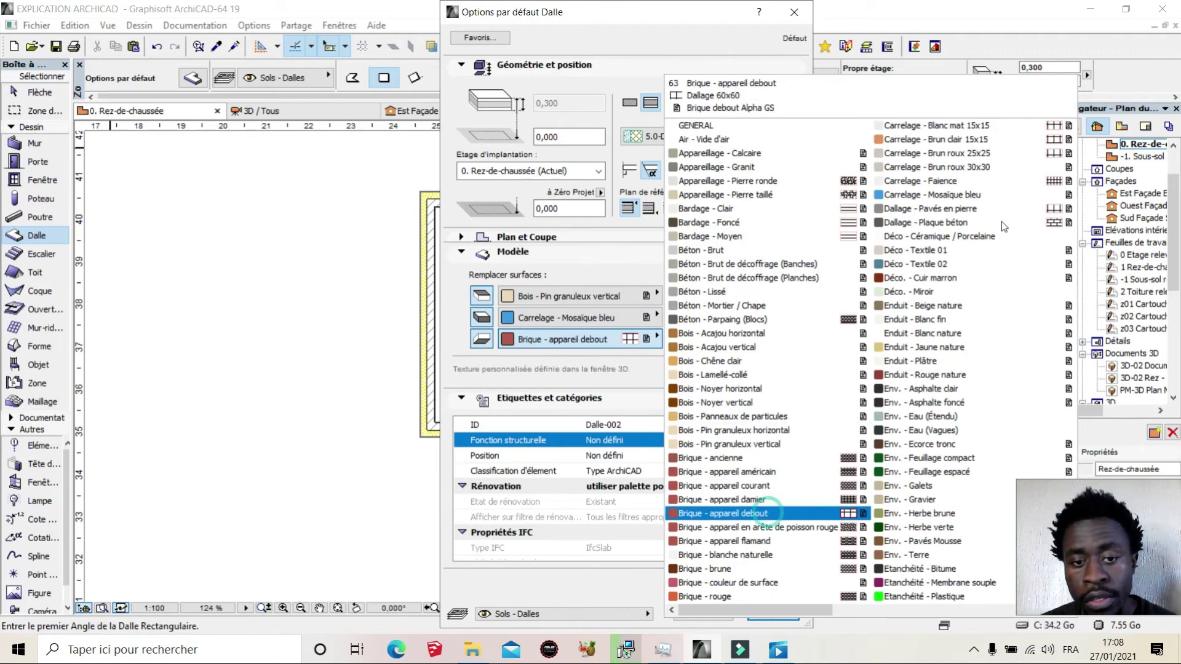
{"action": "left_click", "coordinate": [759, 513]}
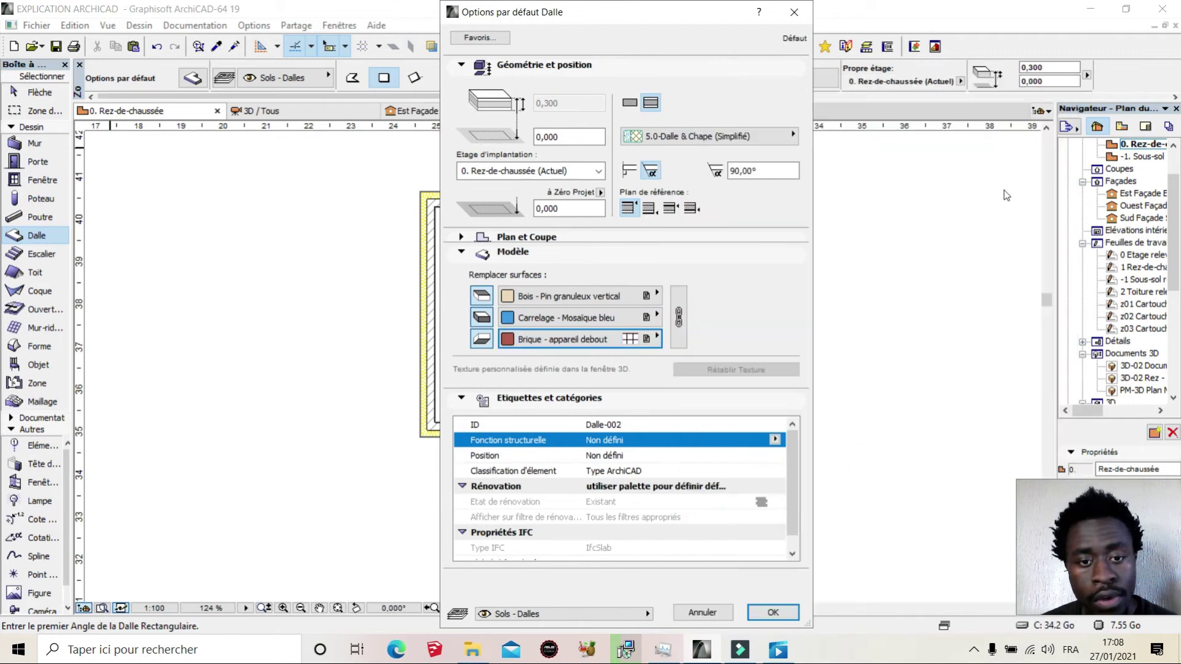
{"action": "left_click", "coordinate": [463, 253]}
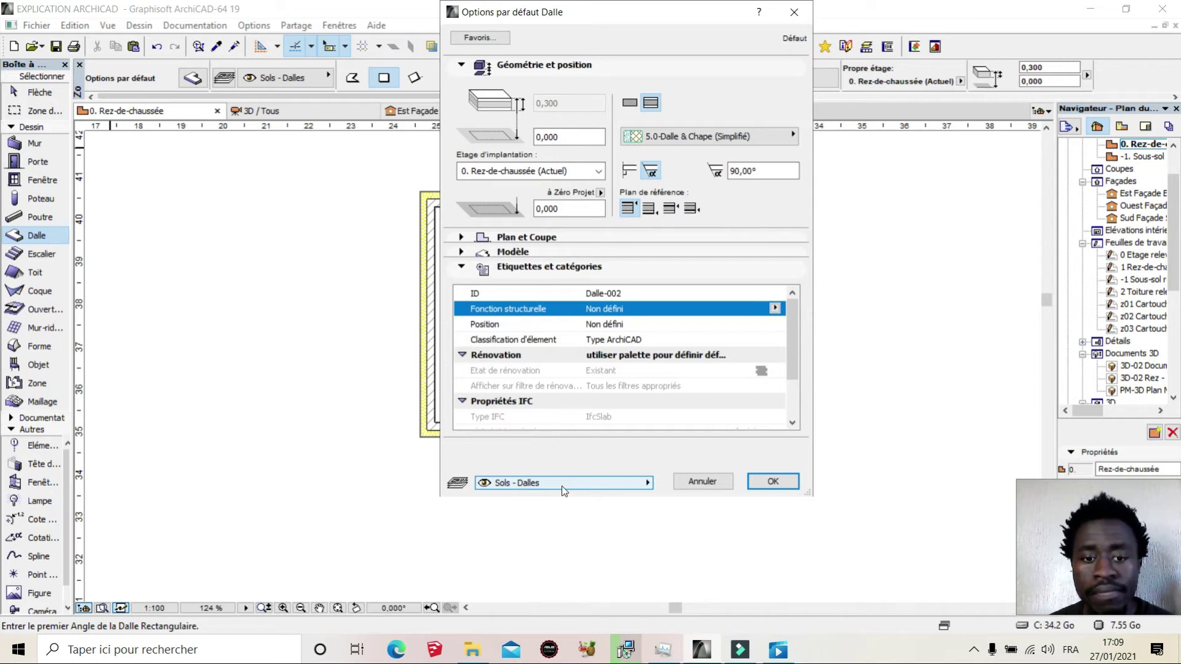
{"action": "left_click", "coordinate": [565, 487]}
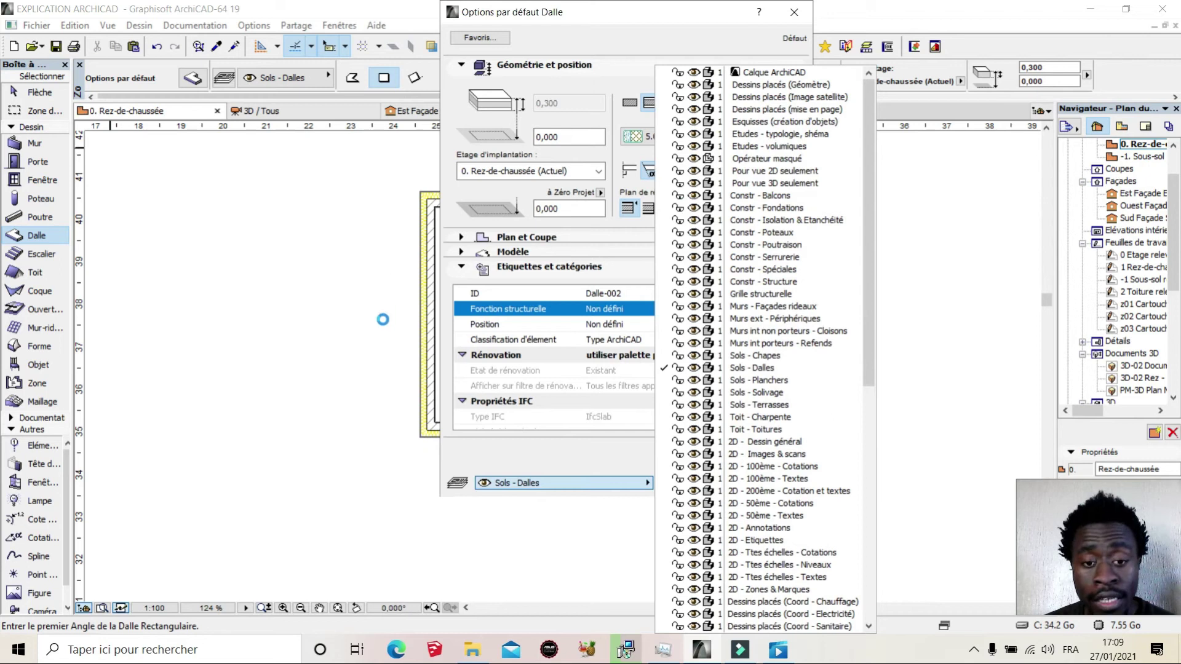
{"action": "left_click", "coordinate": [671, 495]}
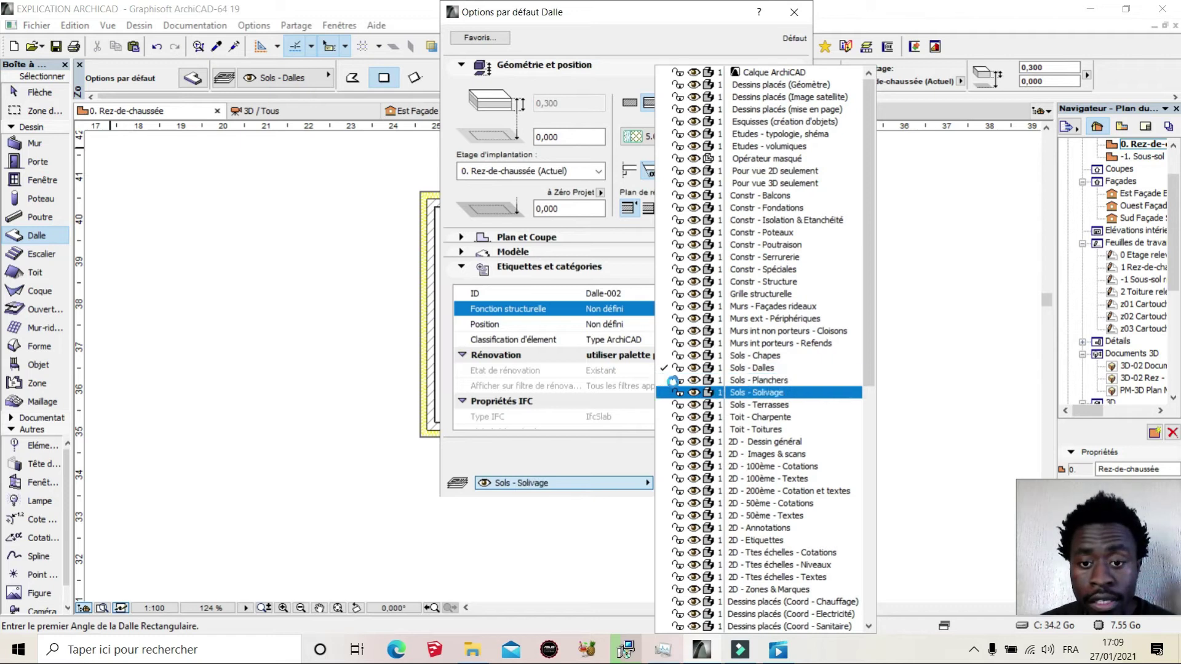
{"action": "left_click", "coordinate": [658, 356]}
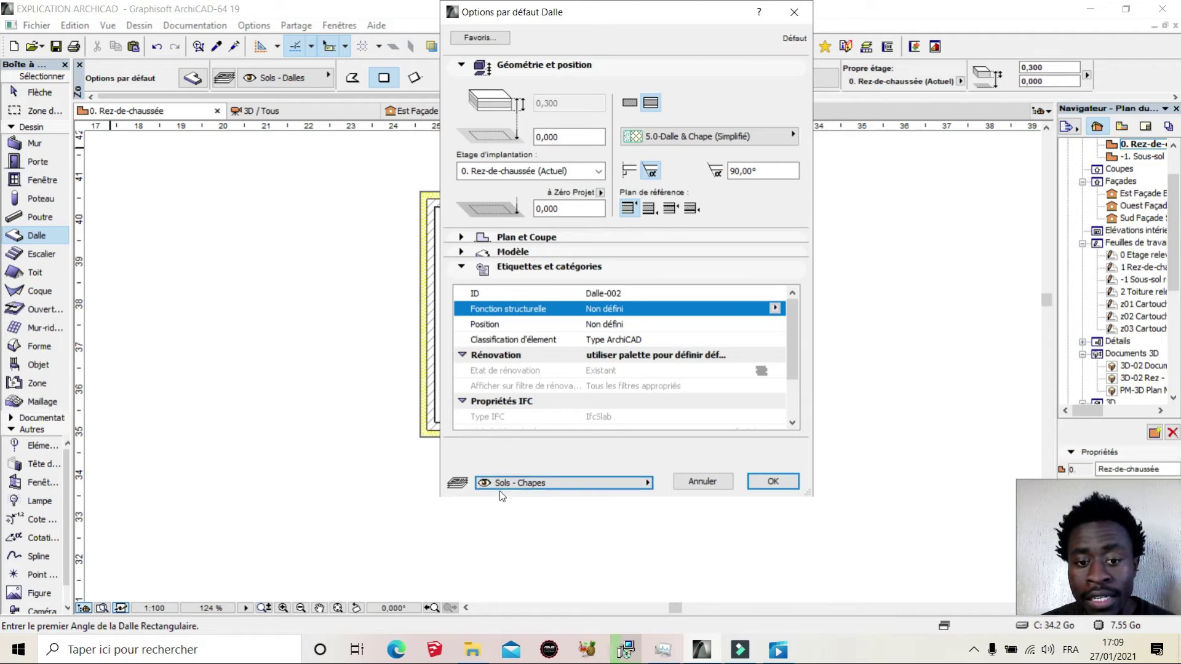
{"action": "left_click", "coordinate": [538, 484]}
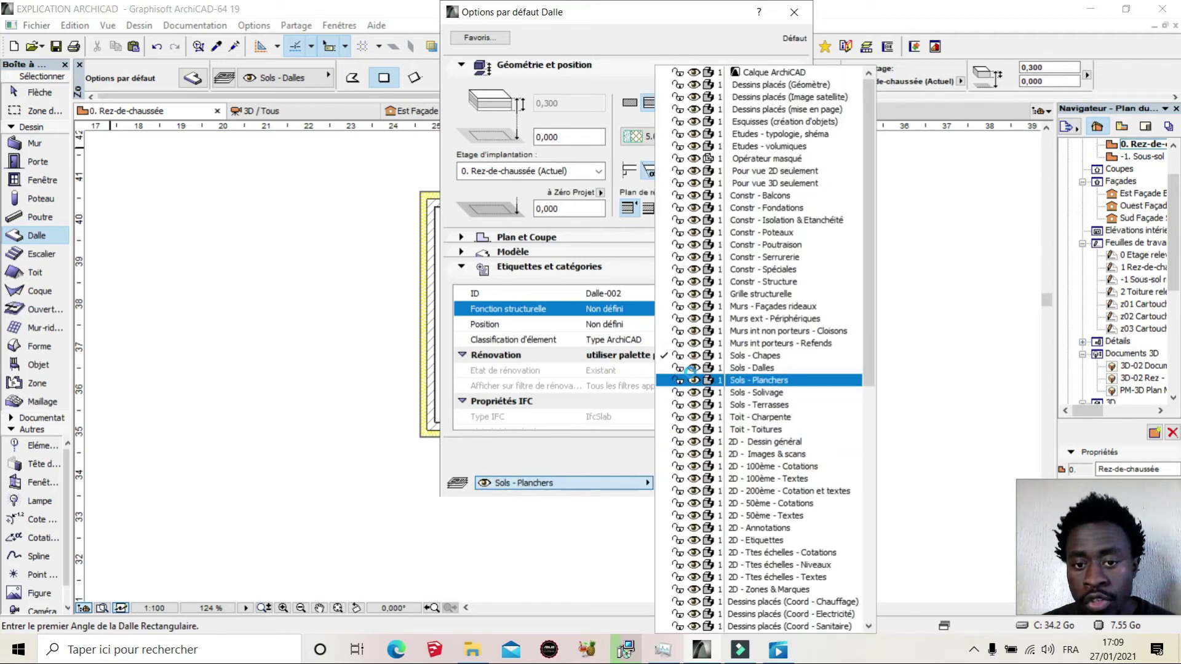
{"action": "left_click", "coordinate": [744, 364]}
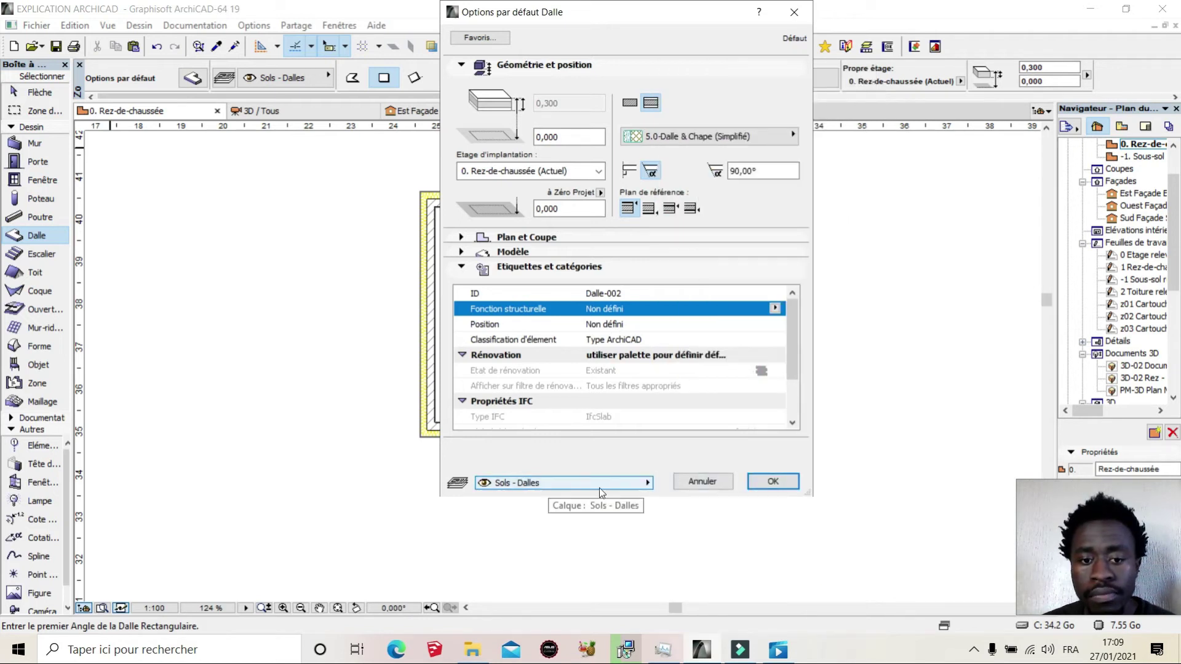
Accept the defaults, draw a 5,047 × 5,047 slab inside the walls, and view it in 3D.
{"action": "left_click", "coordinate": [774, 483]}
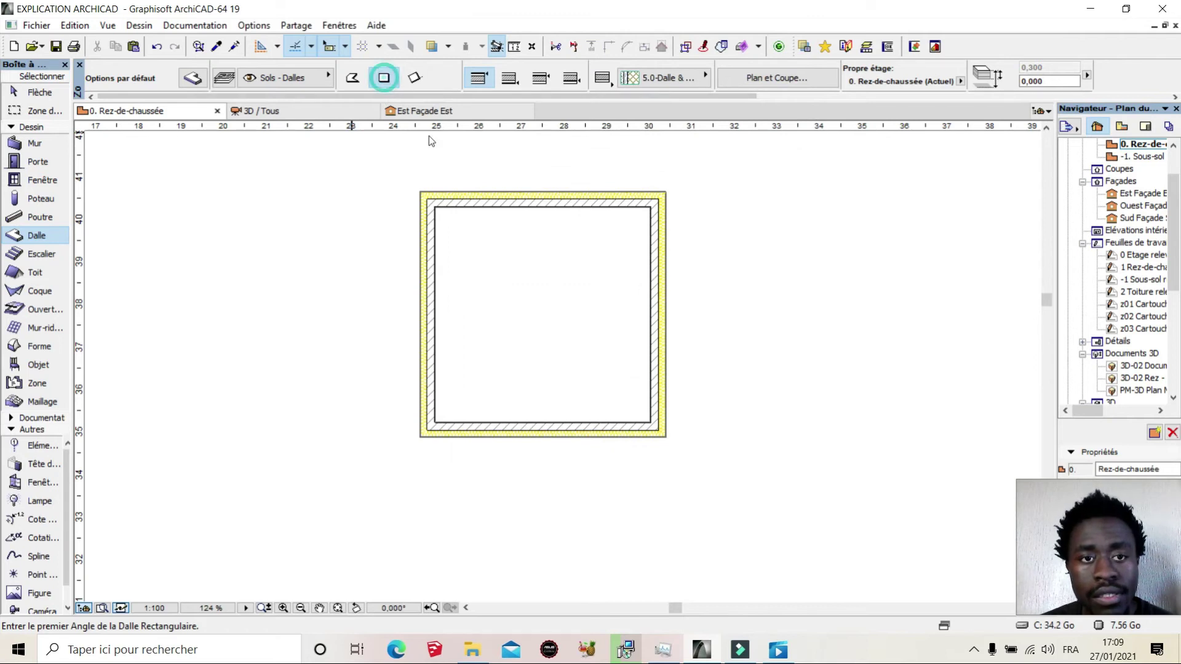
{"action": "left_click", "coordinate": [435, 207]}
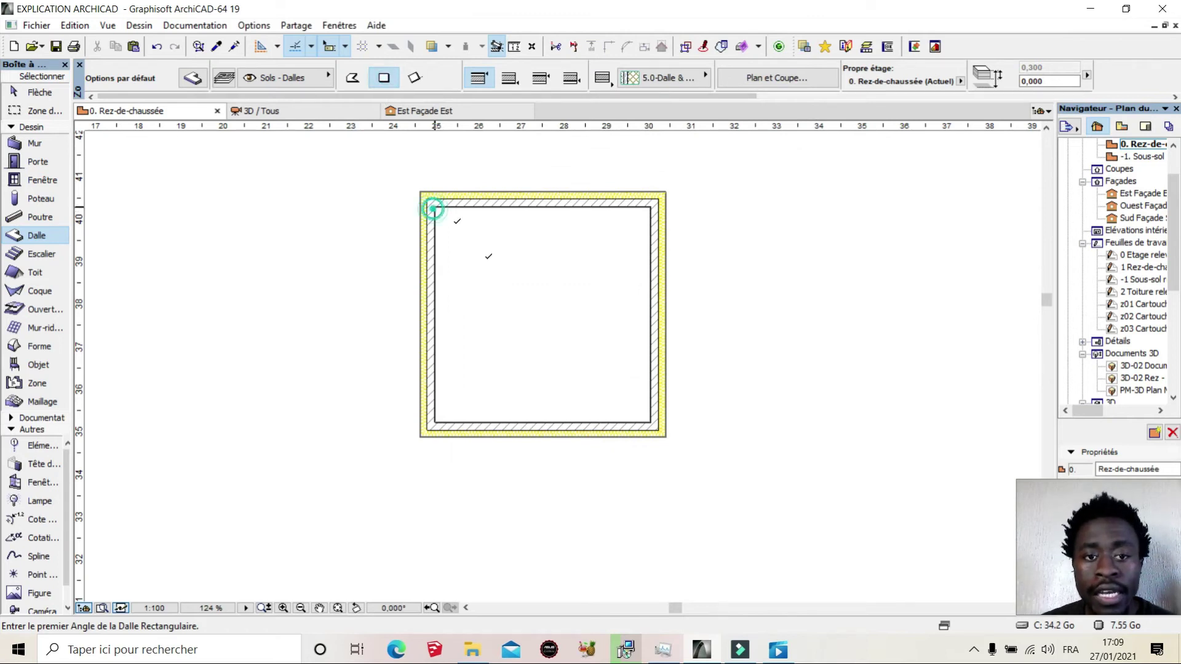
{"action": "left_click", "coordinate": [653, 416]}
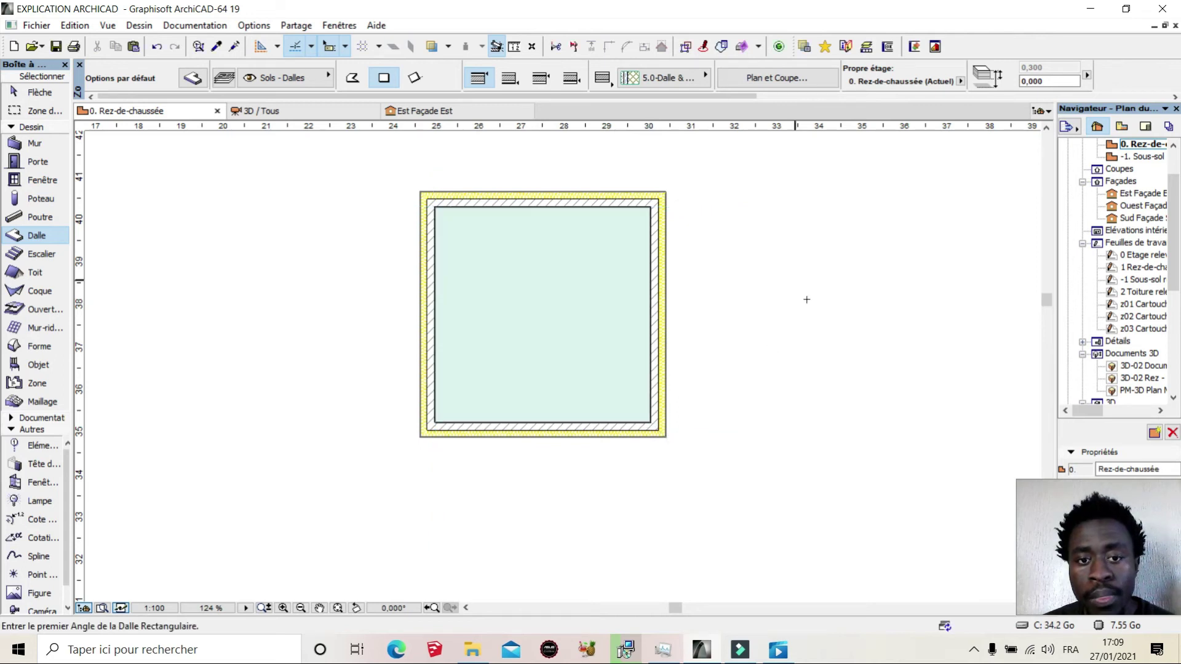
{"action": "left_click", "coordinate": [281, 112]}
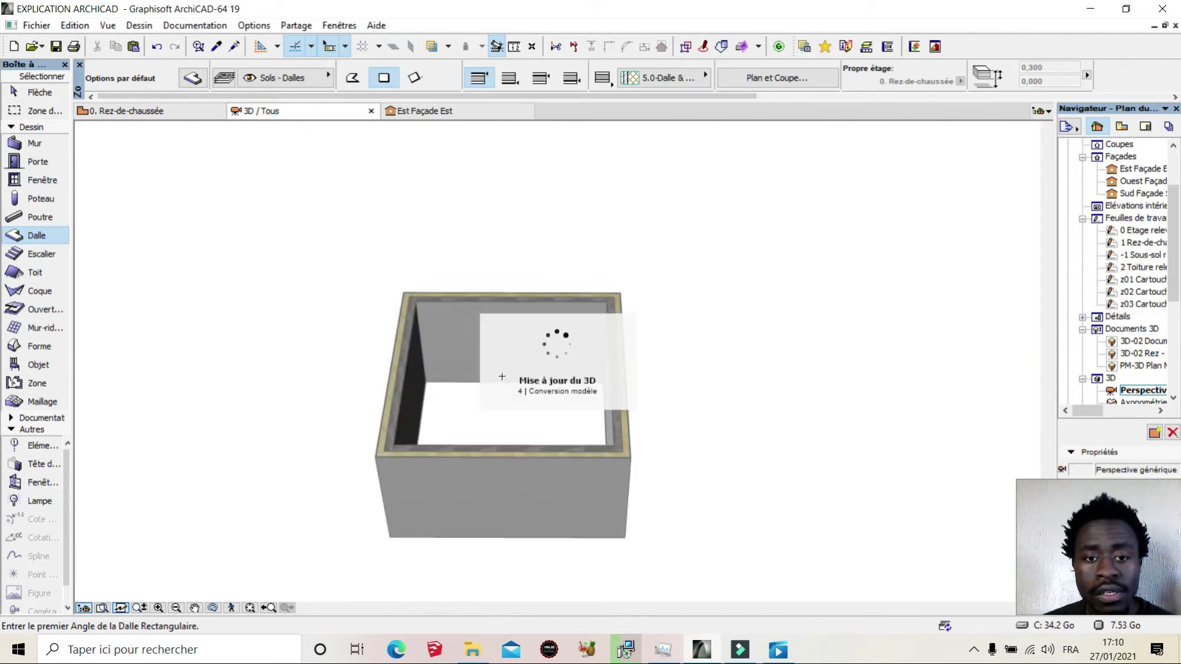
{"action": "scroll", "coordinate": [536, 415], "scroll_direction": "up", "scroll_amount": 5}
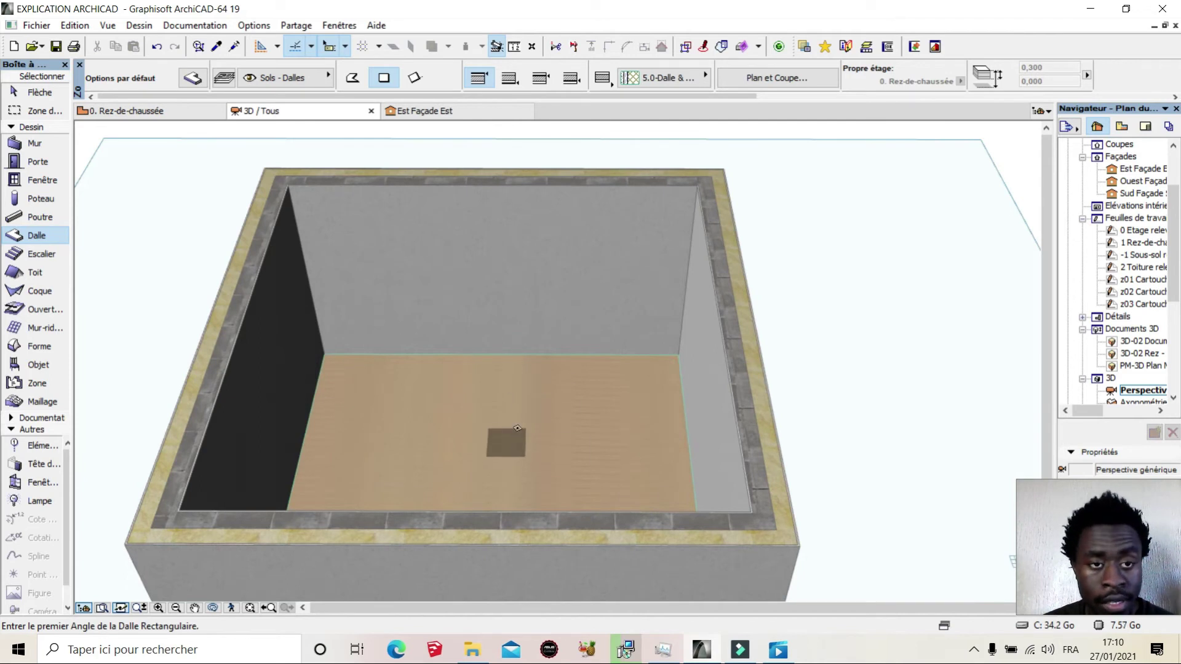
{"action": "scroll", "coordinate": [573, 377], "scroll_direction": "down", "scroll_amount": 3}
{"action": "scroll", "coordinate": [573, 377], "scroll_direction": "down", "scroll_amount": 2}
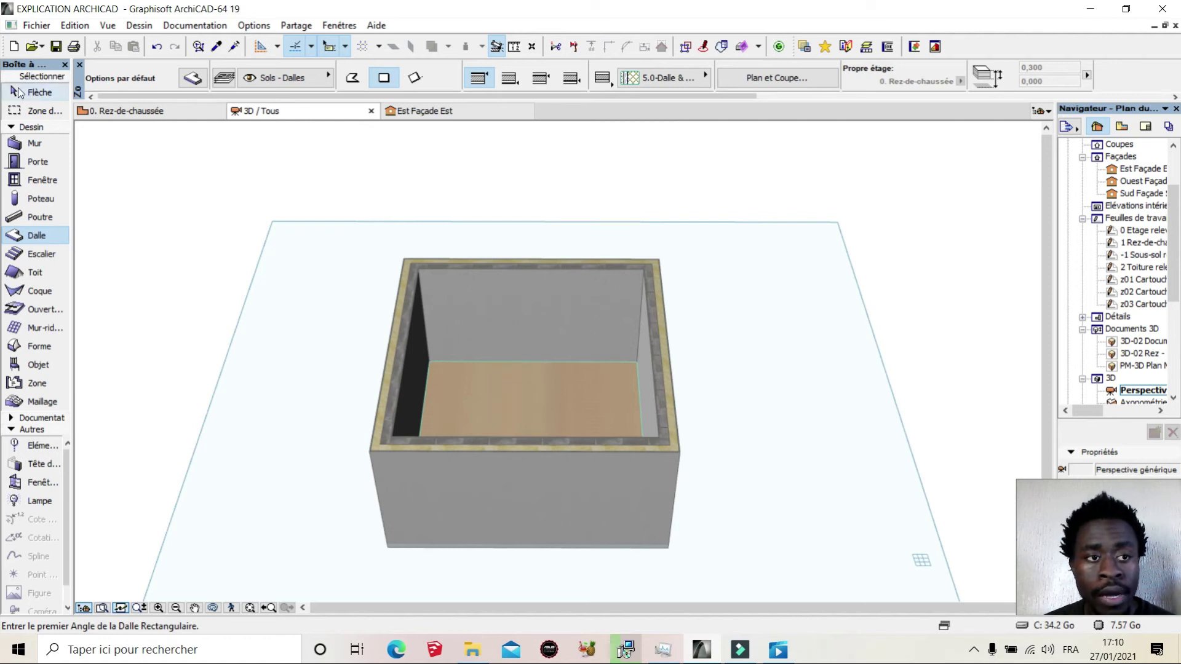
Reassign the selected slab to storey 1. Etage 1er so it sits at 3,000.
{"action": "left_click", "coordinate": [38, 92]}
{"action": "left_click", "coordinate": [548, 404]}
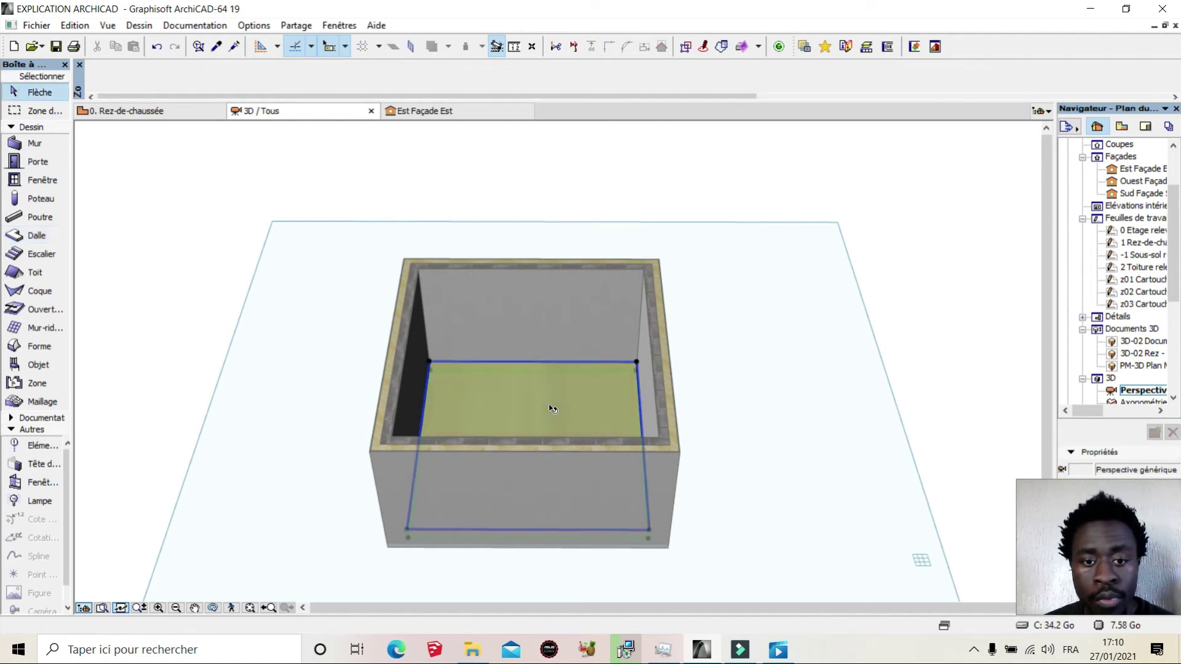
{"action": "right_click", "coordinate": [549, 404]}
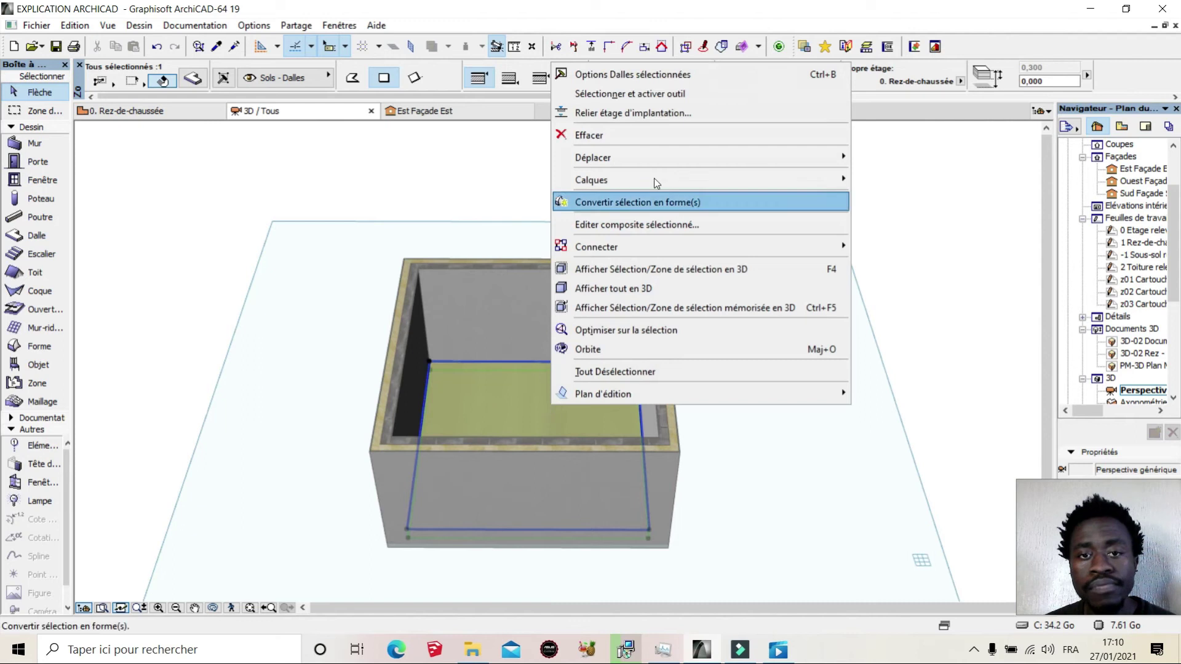
{"action": "left_click", "coordinate": [649, 76]}
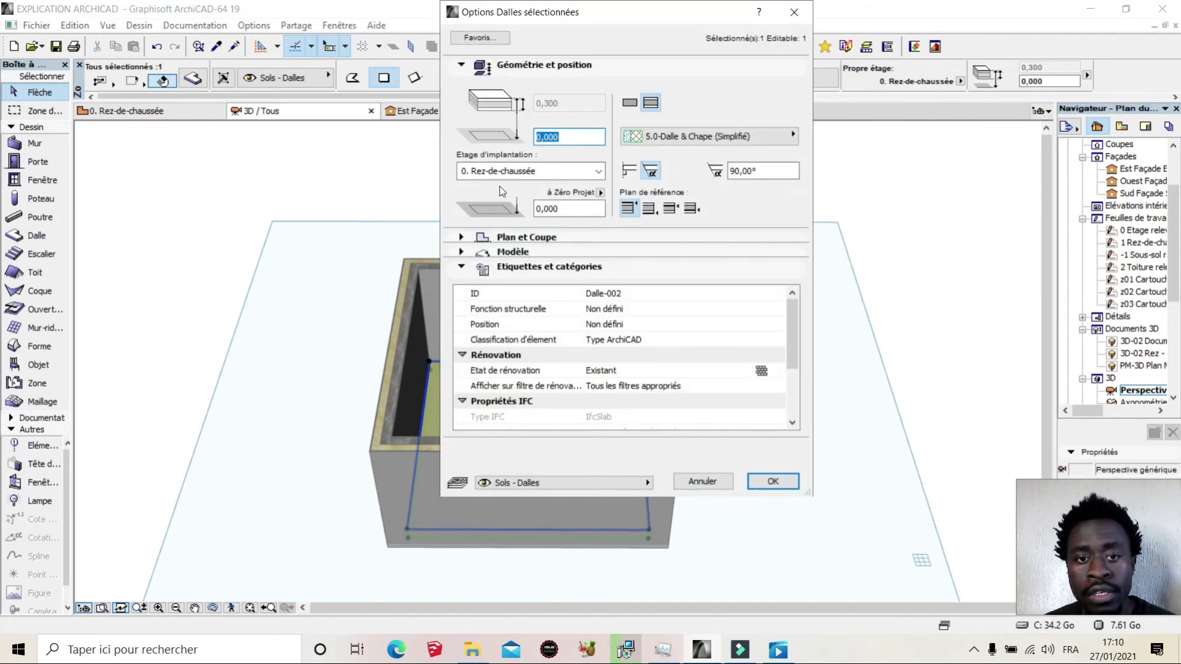
{"action": "left_click", "coordinate": [600, 172]}
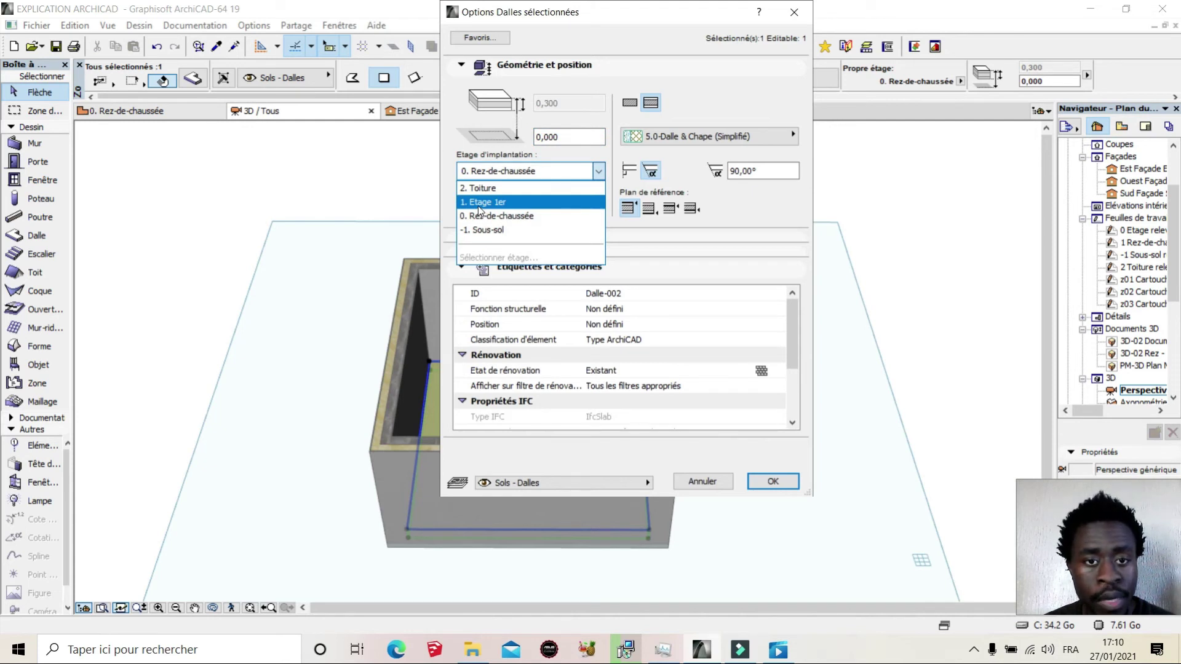
{"action": "left_click", "coordinate": [481, 203]}
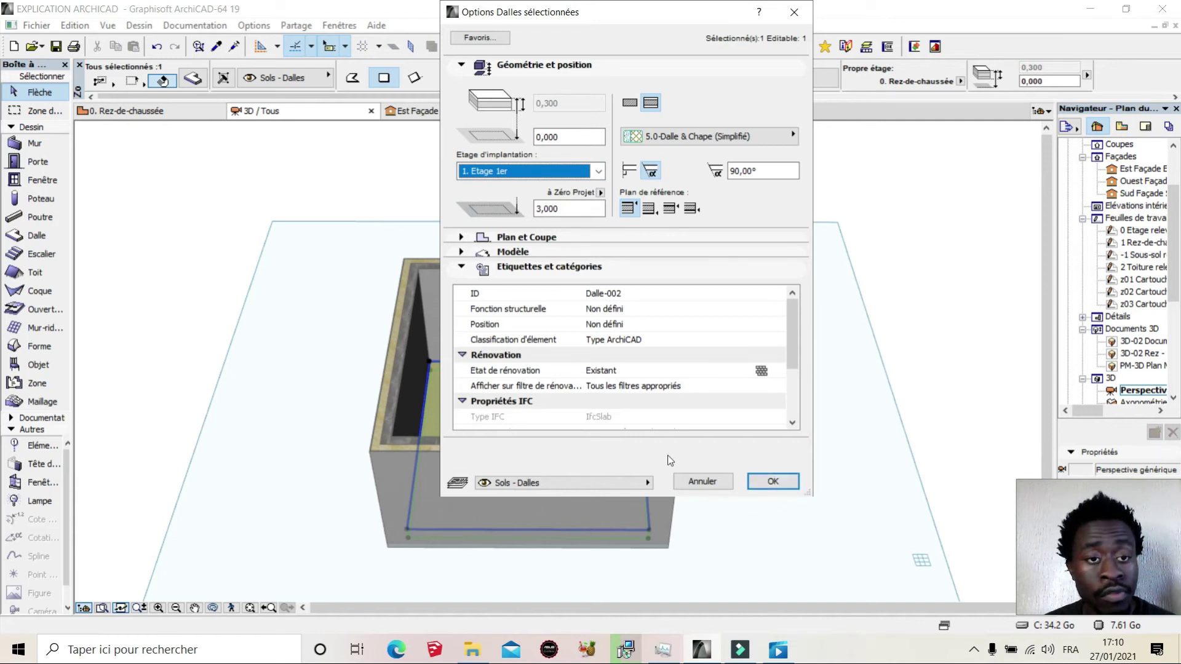
{"action": "left_click", "coordinate": [780, 487]}
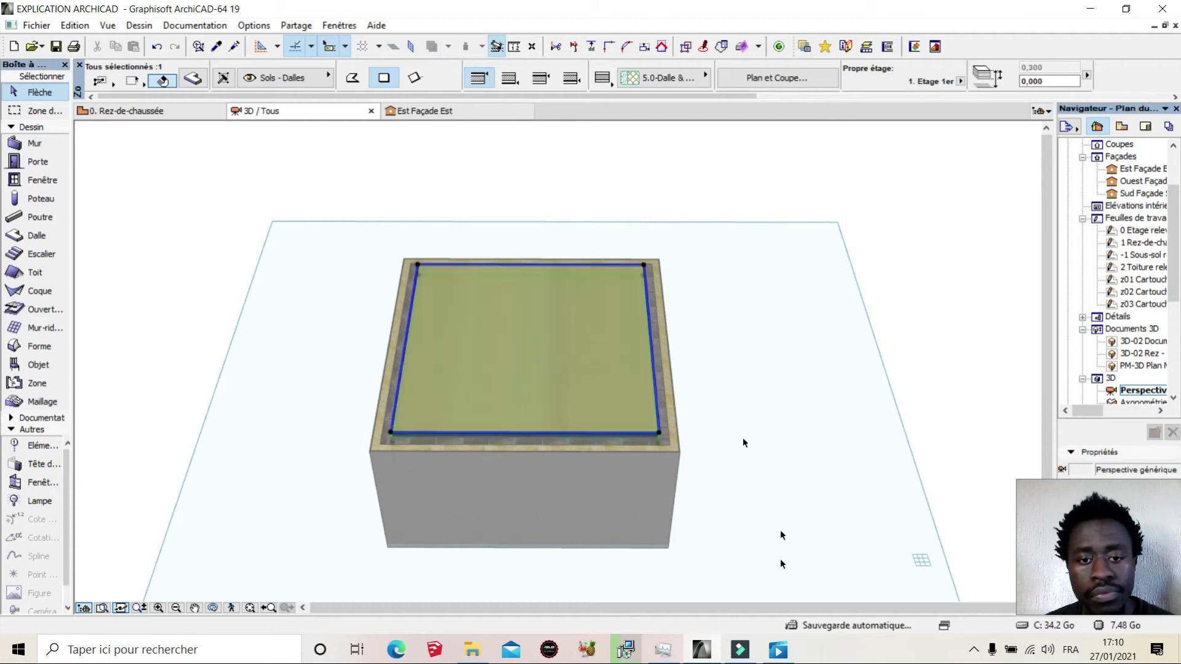
Select the slab capping the box, bring up its actions list, then dismiss it.
{"action": "scroll", "coordinate": [633, 451], "scroll_direction": "up", "scroll_amount": 2}
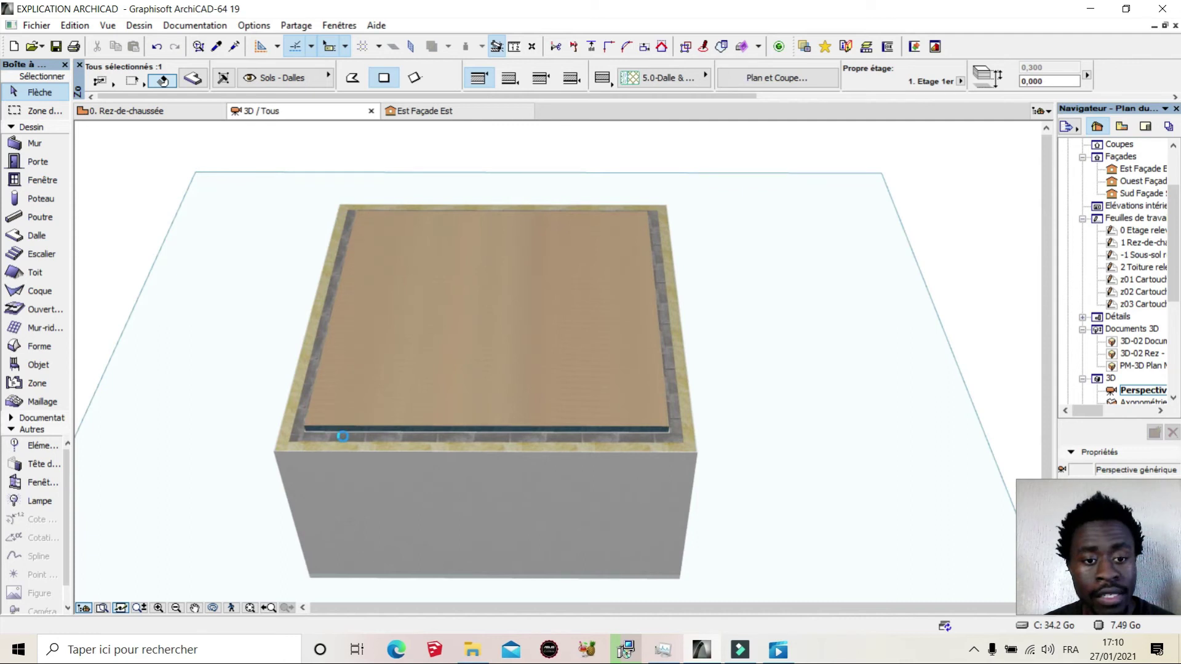
{"action": "left_click", "coordinate": [669, 429]}
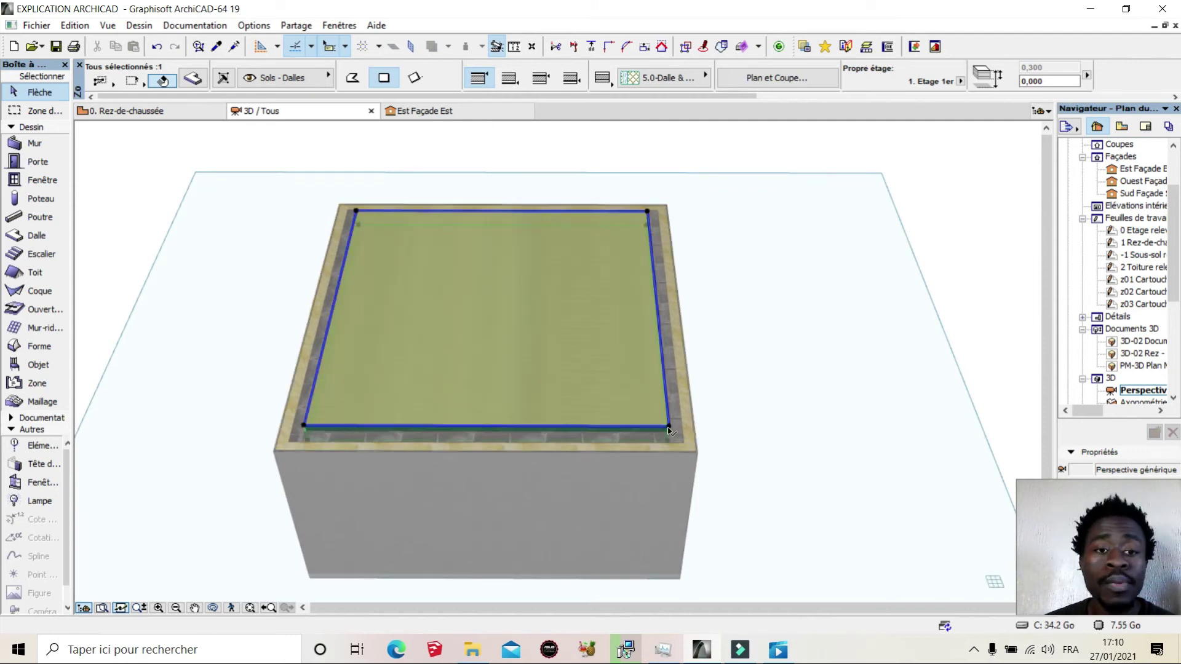
{"action": "left_click", "coordinate": [669, 428]}
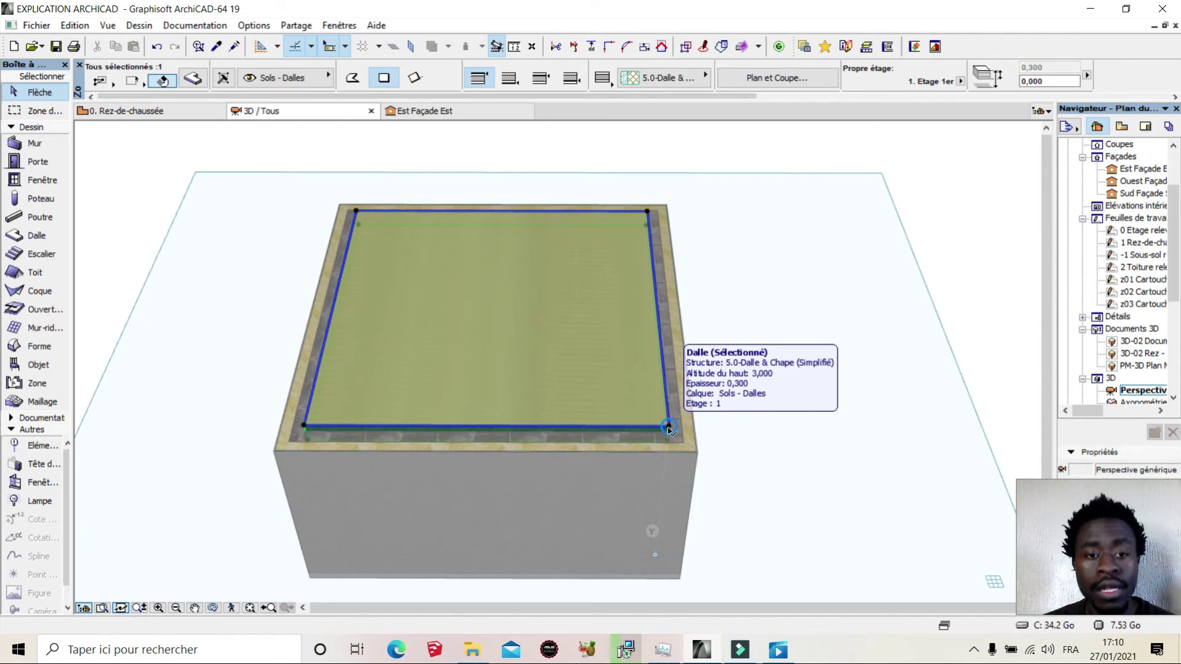
{"action": "scroll", "coordinate": [466, 412], "scroll_direction": "down", "scroll_amount": 2}
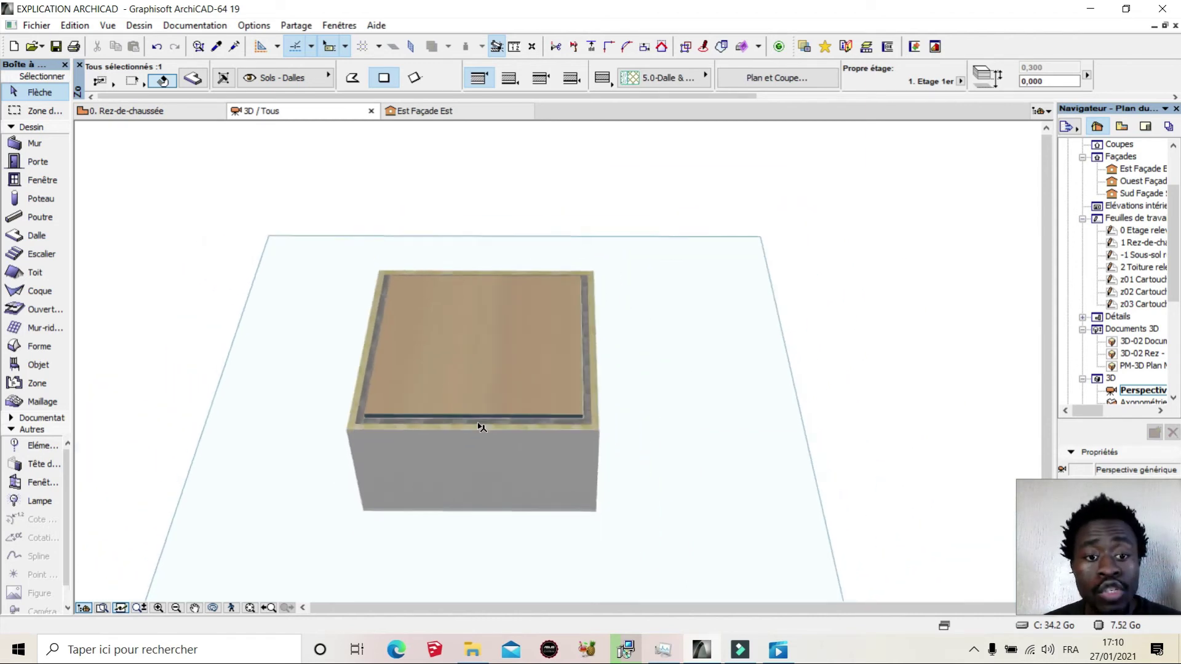
{"action": "scroll", "coordinate": [535, 430], "scroll_direction": "up", "scroll_amount": 1}
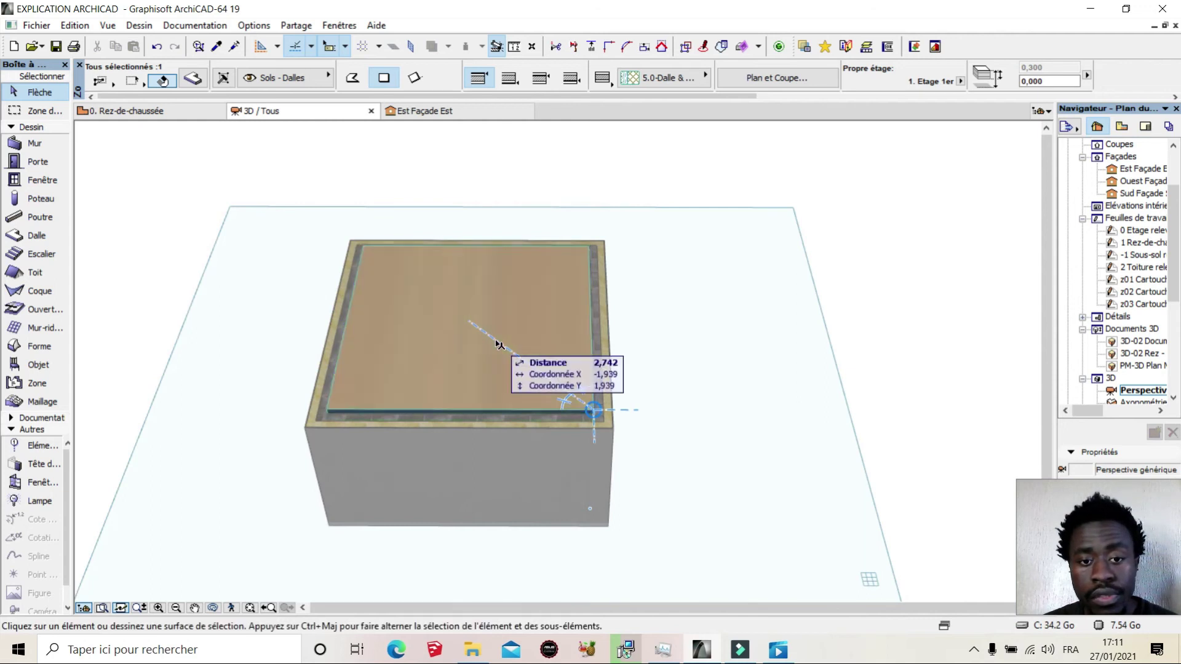
{"action": "right_click", "coordinate": [495, 338]}
{"action": "left_click", "coordinate": [450, 318]}
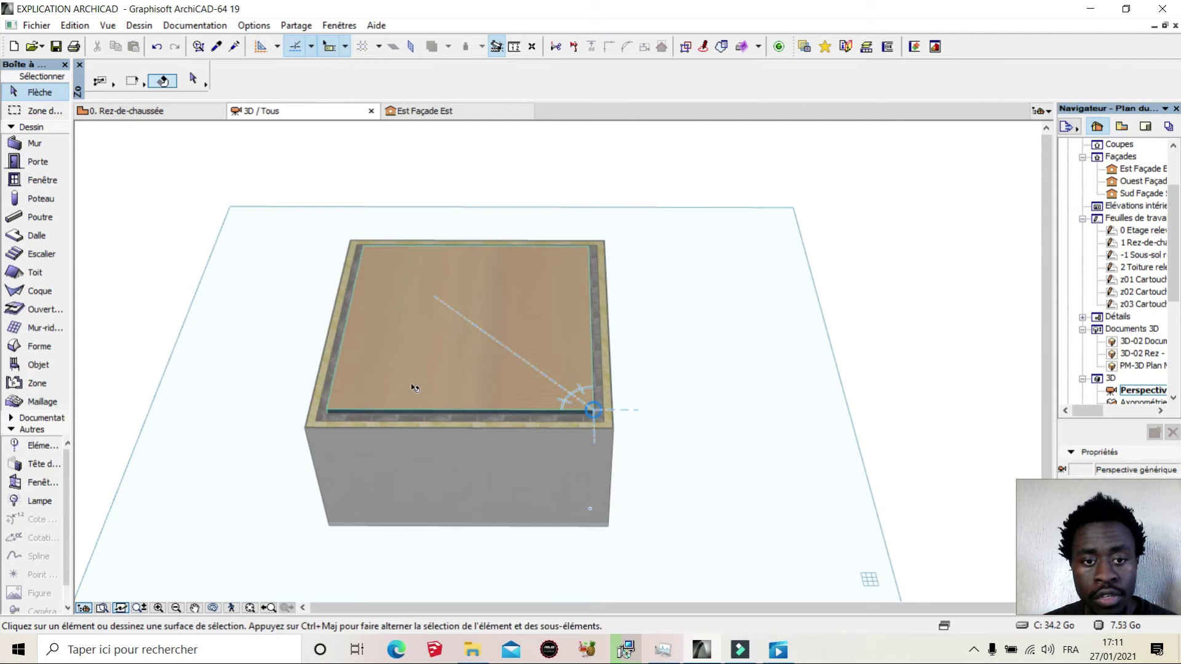
Marquee-select around the box, then pick only the capping slab.
{"action": "left_click", "coordinate": [123, 196]}
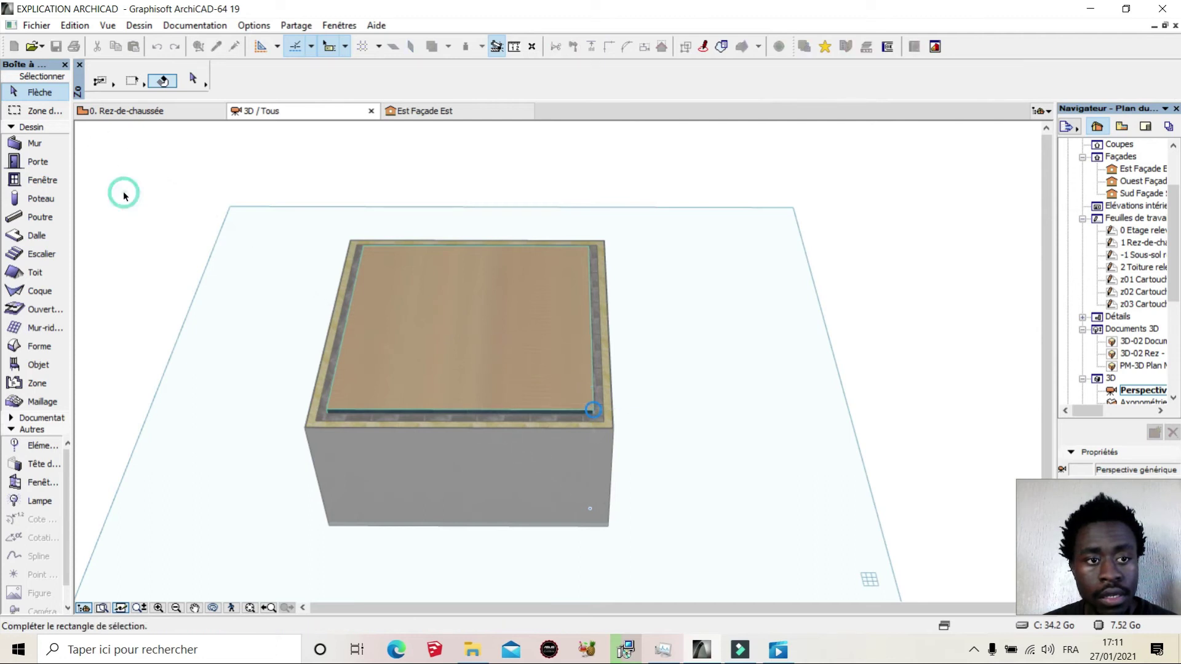
{"action": "left_click", "coordinate": [409, 340]}
{"action": "left_click", "coordinate": [168, 265]}
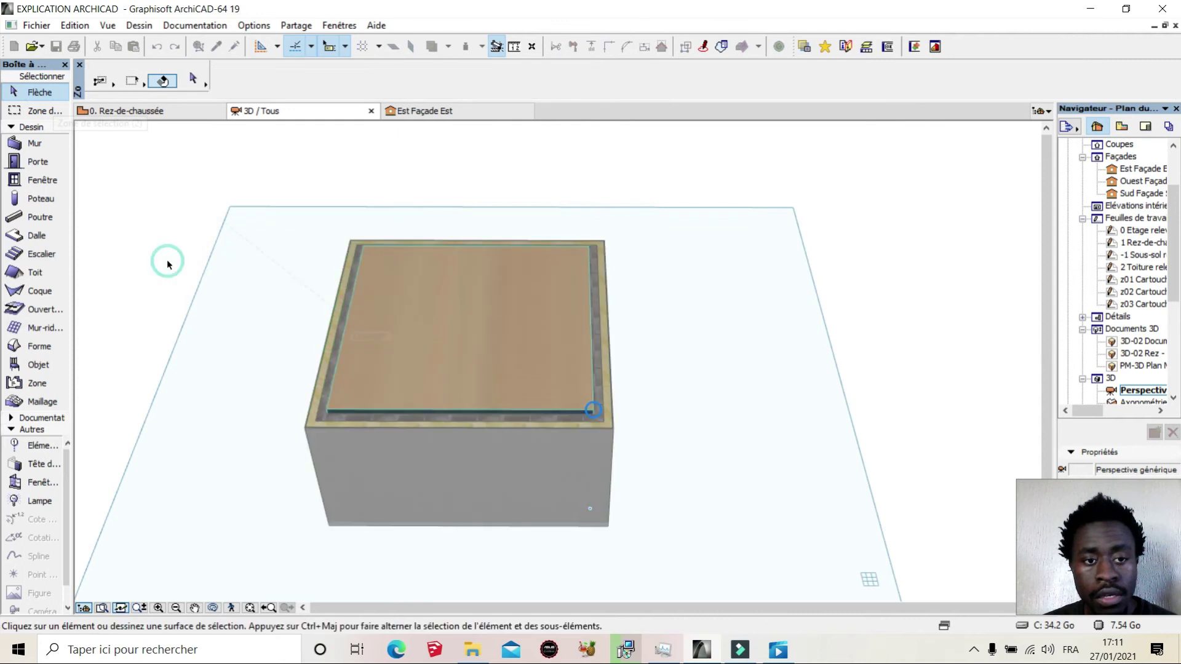
{"action": "left_click", "coordinate": [463, 382]}
Set the selected slab's home storey to -1. Sous-sol in Options Dalles sélectionnées.
{"action": "right_click", "coordinate": [463, 382]}
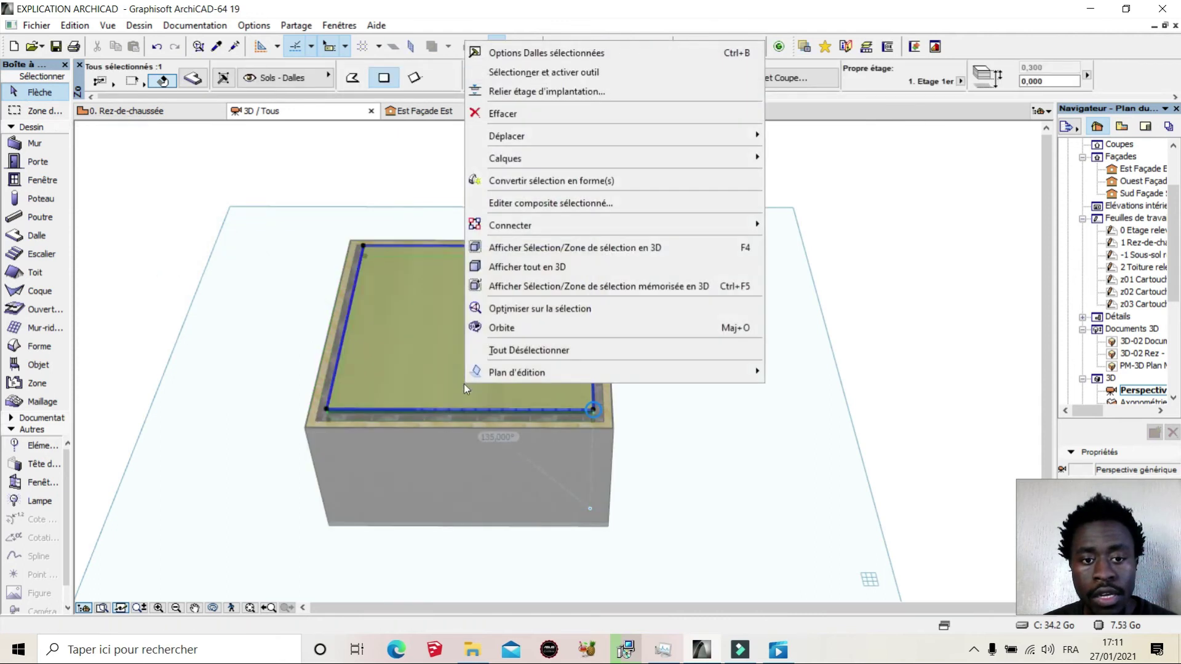
{"action": "left_click", "coordinate": [606, 53]}
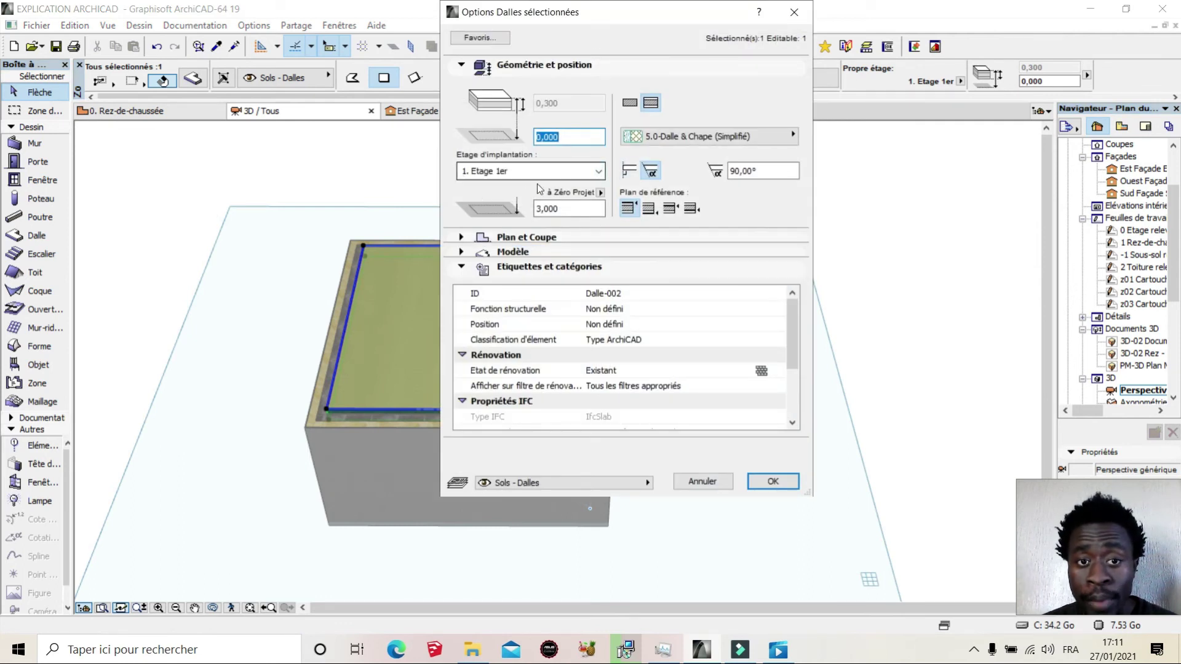
{"action": "left_click", "coordinate": [600, 174]}
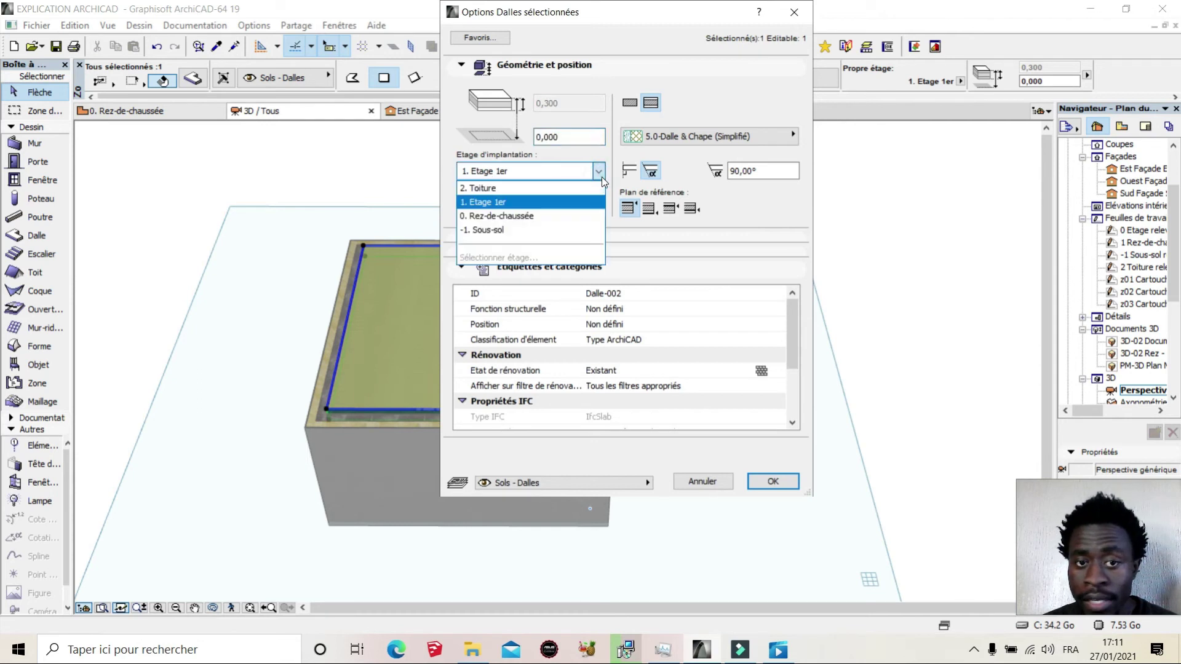
{"action": "left_click", "coordinate": [500, 229]}
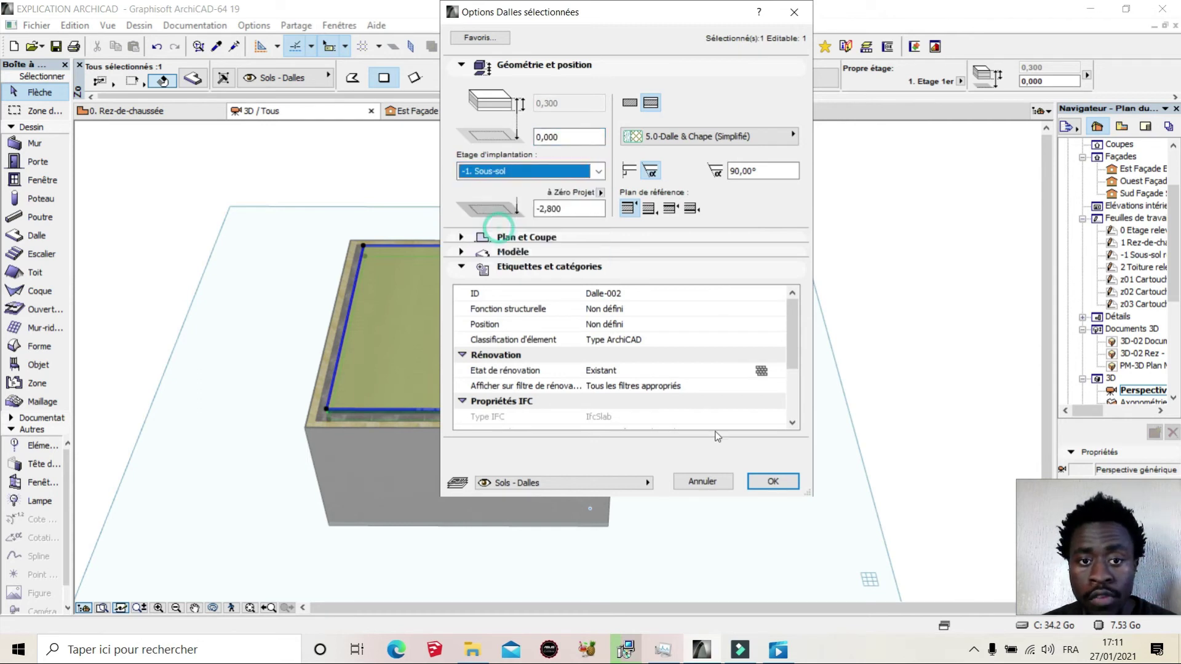
{"action": "left_click", "coordinate": [773, 482]}
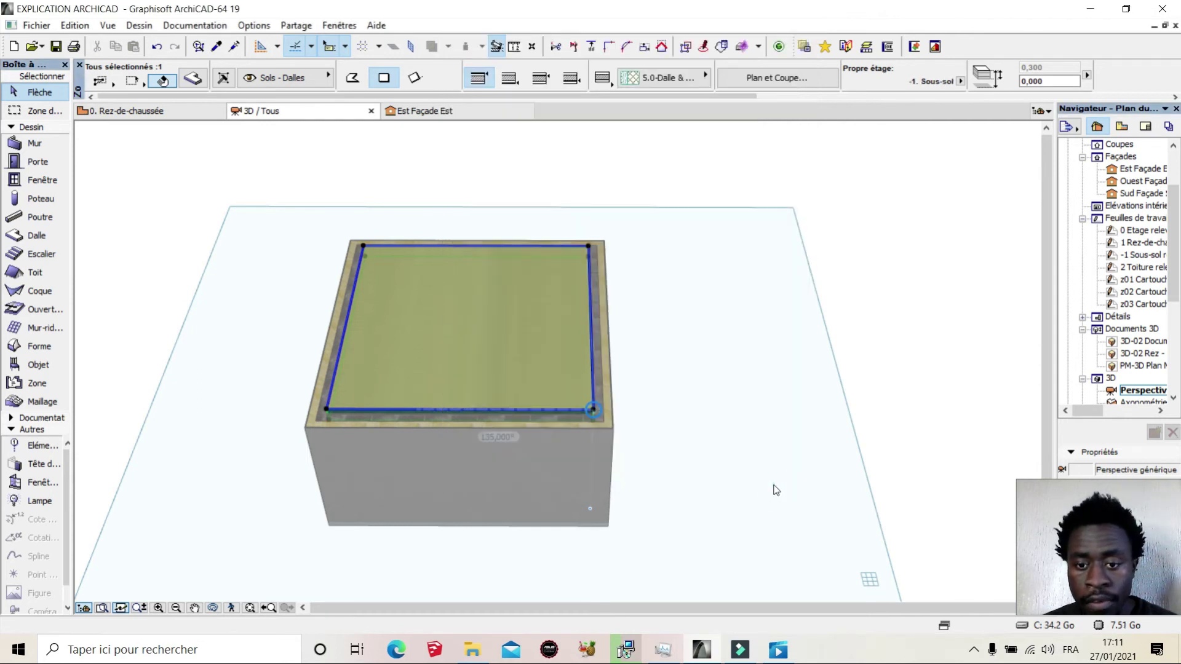
Zoom the 3D view to check the slab now sits below the walled box.
{"action": "scroll", "coordinate": [624, 382], "scroll_direction": "down", "scroll_amount": 2}
{"action": "scroll", "coordinate": [594, 264], "scroll_direction": "down", "scroll_amount": 2}
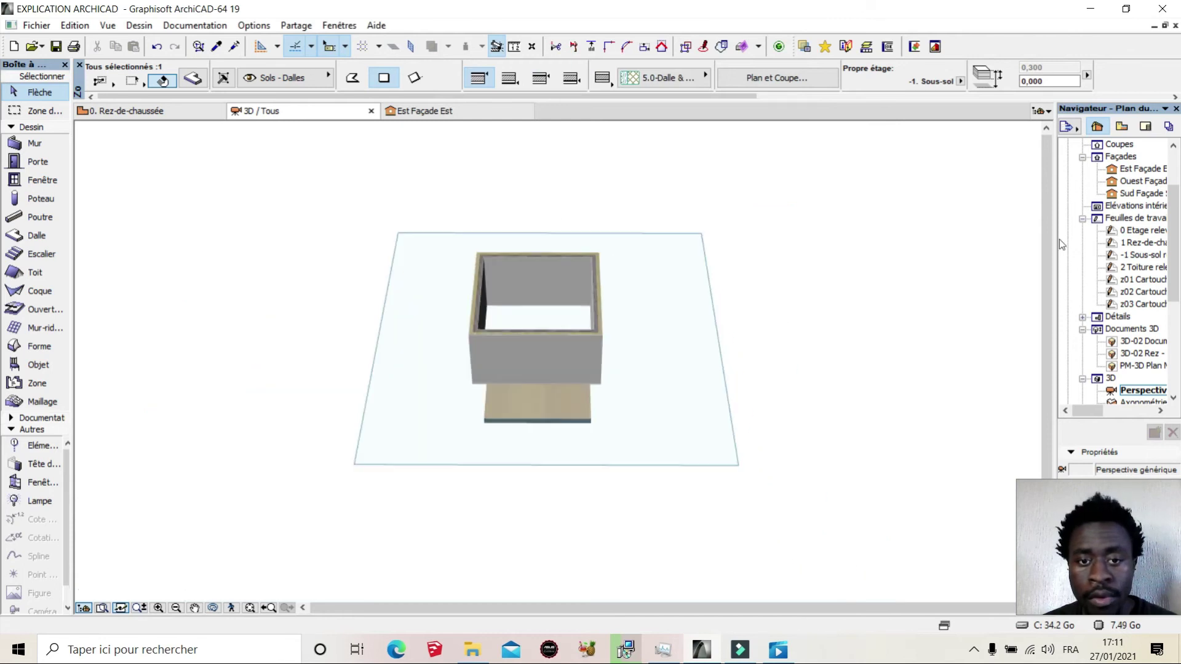
{"action": "scroll", "coordinate": [530, 444], "scroll_direction": "down", "scroll_amount": 1}
{"action": "scroll", "coordinate": [544, 433], "scroll_direction": "up", "scroll_amount": 1}
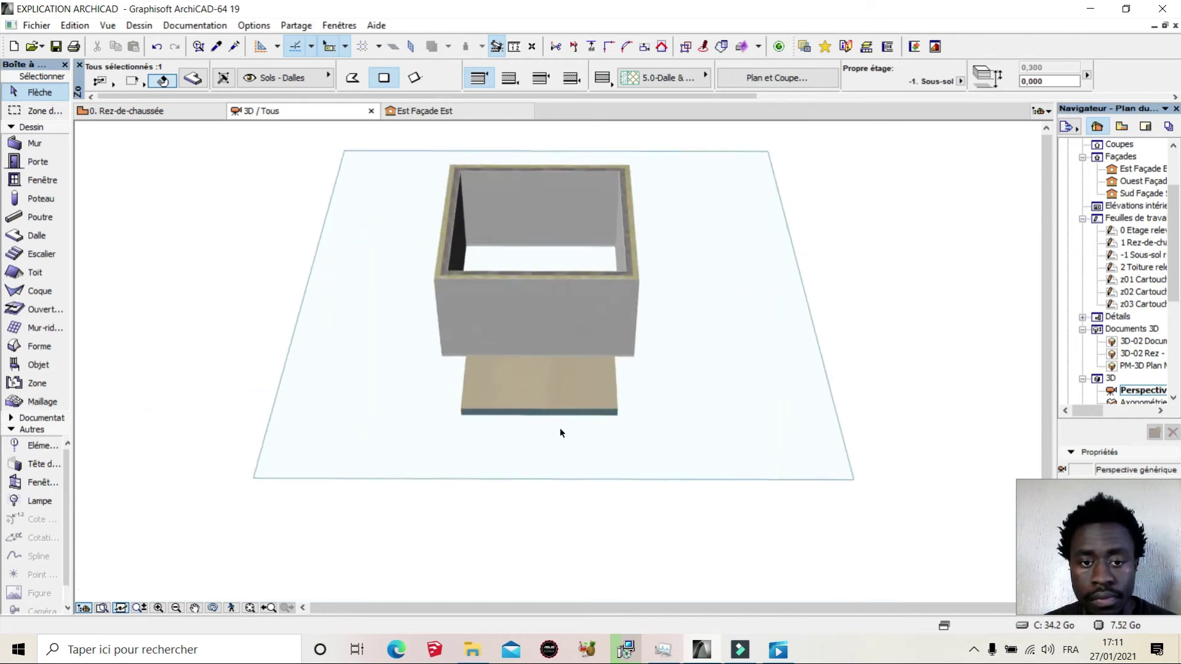
{"action": "scroll", "coordinate": [572, 424], "scroll_direction": "up", "scroll_amount": 2}
{"action": "scroll", "coordinate": [529, 350], "scroll_direction": "up", "scroll_amount": 2}
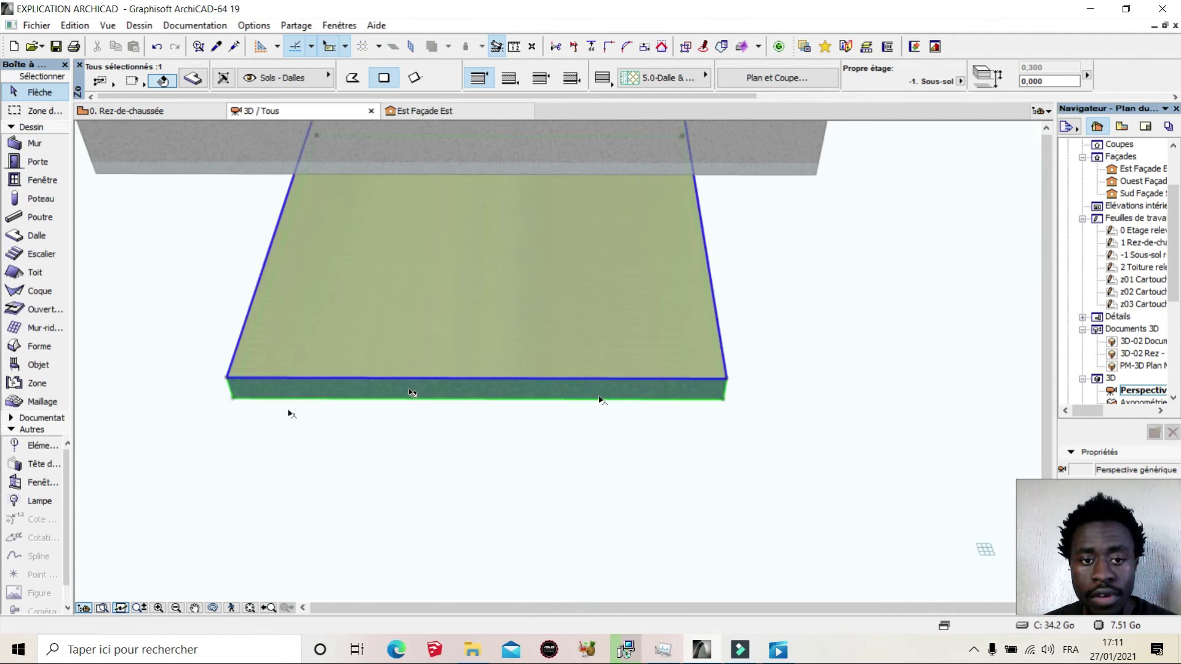
{"action": "scroll", "coordinate": [462, 419], "scroll_direction": "down", "scroll_amount": 1}
{"action": "scroll", "coordinate": [497, 452], "scroll_direction": "down", "scroll_amount": 2}
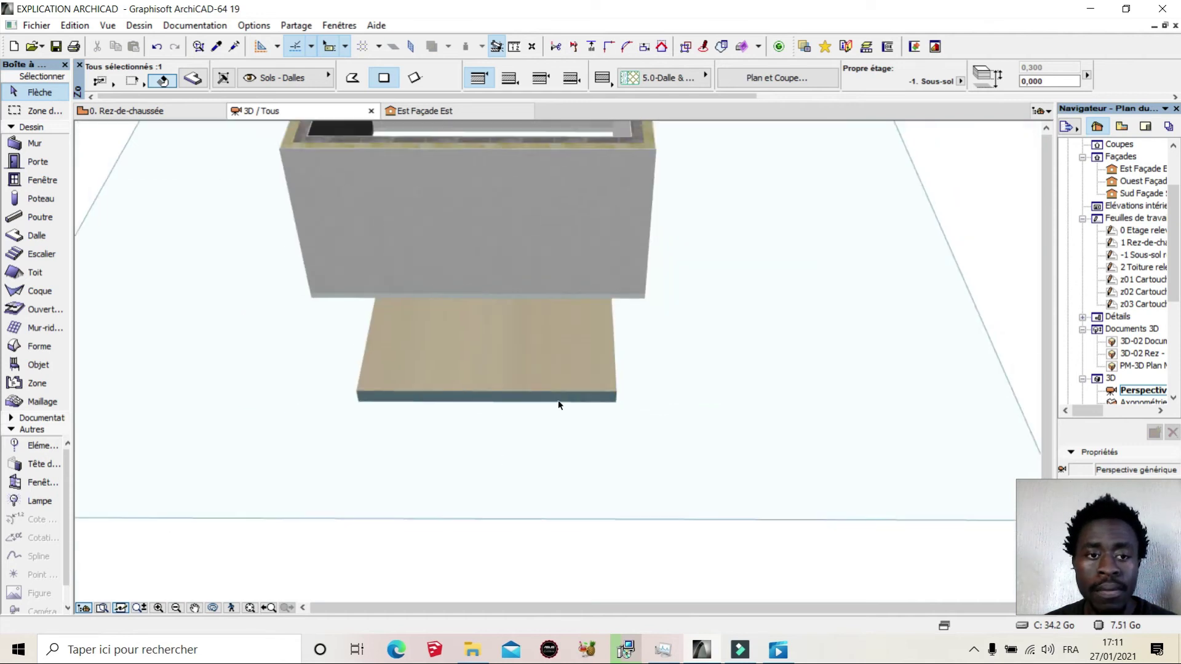
{"action": "scroll", "coordinate": [559, 403], "scroll_direction": "down", "scroll_amount": 1}
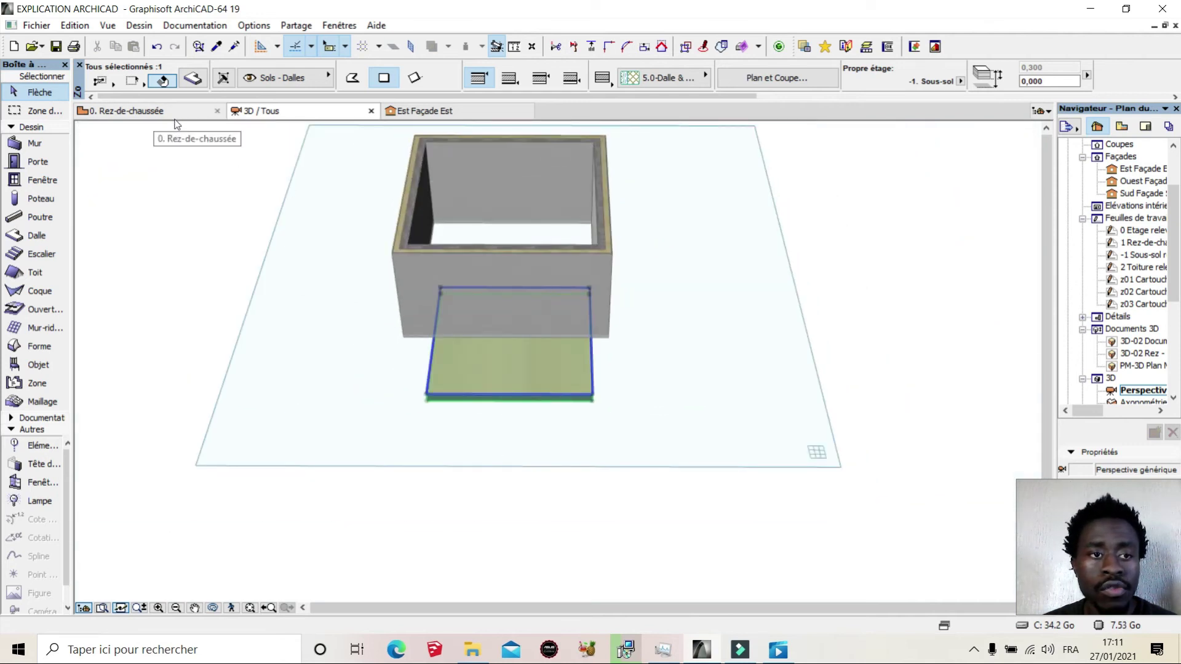
Move the slab back to the 0. Rez-de-chaussée storey and return to that floor plan.
{"action": "right_click", "coordinate": [500, 385]}
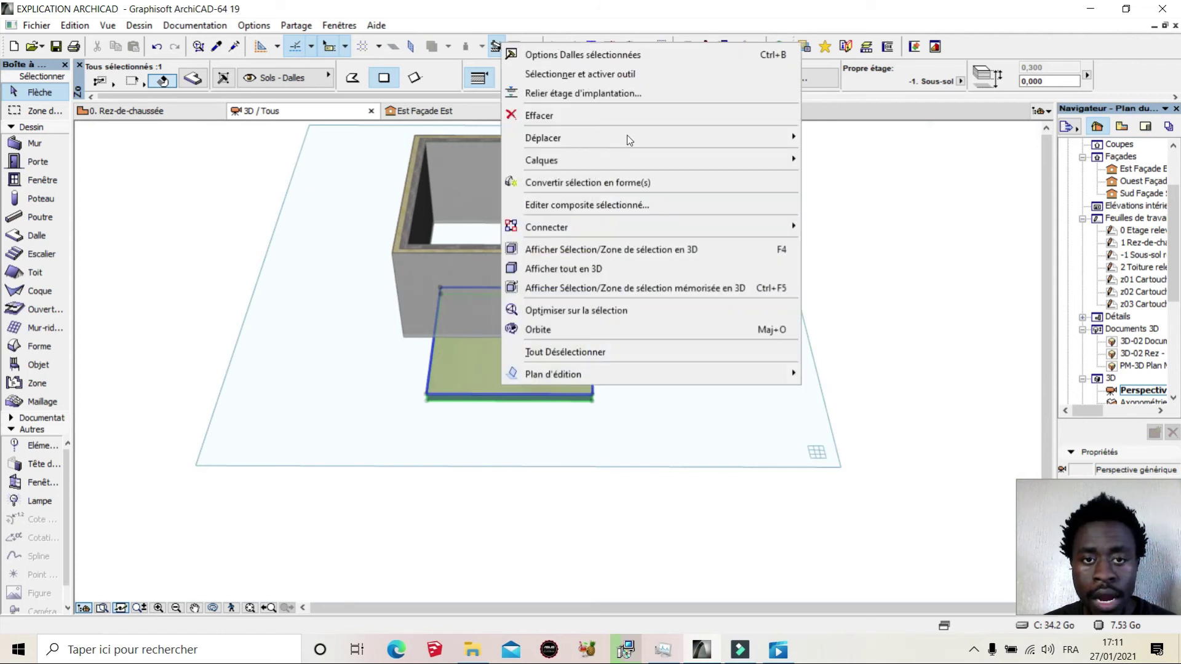
{"action": "left_click", "coordinate": [617, 52]}
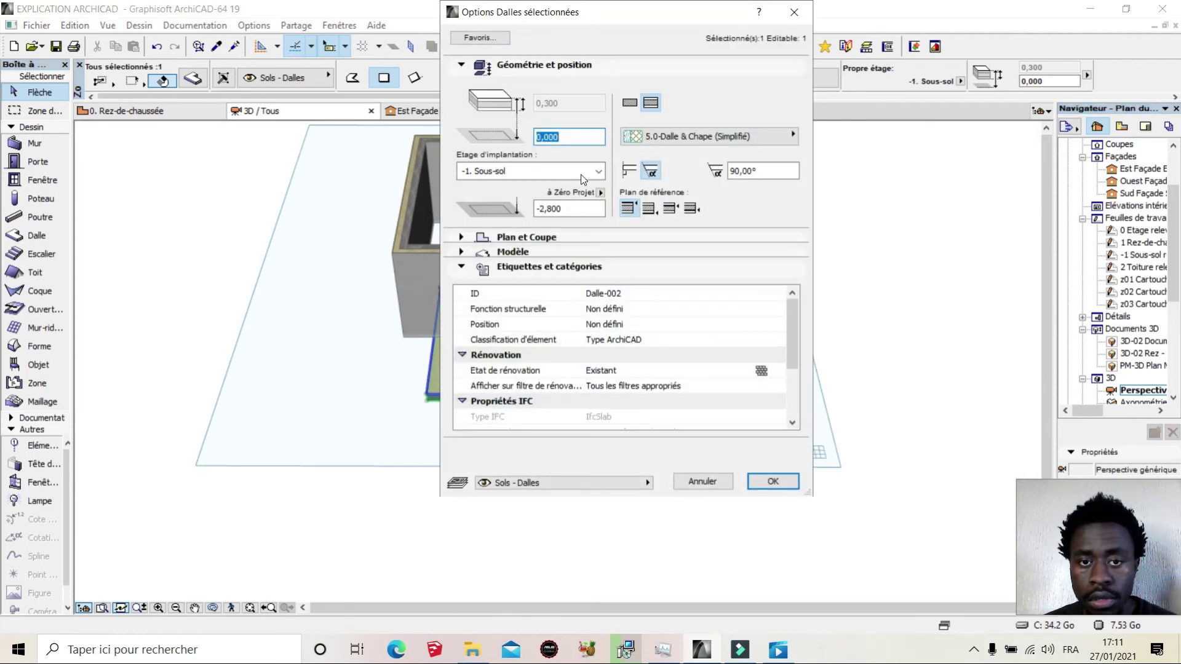
{"action": "left_click", "coordinate": [601, 175]}
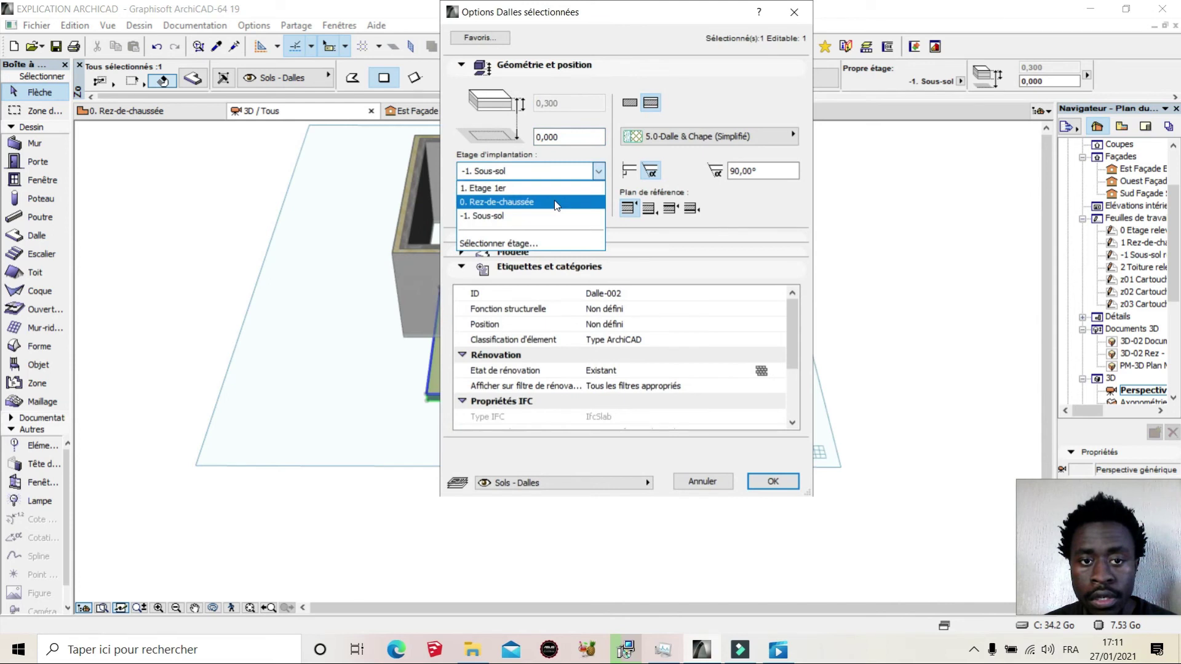
{"action": "left_click", "coordinate": [554, 200]}
{"action": "left_click", "coordinate": [773, 482]}
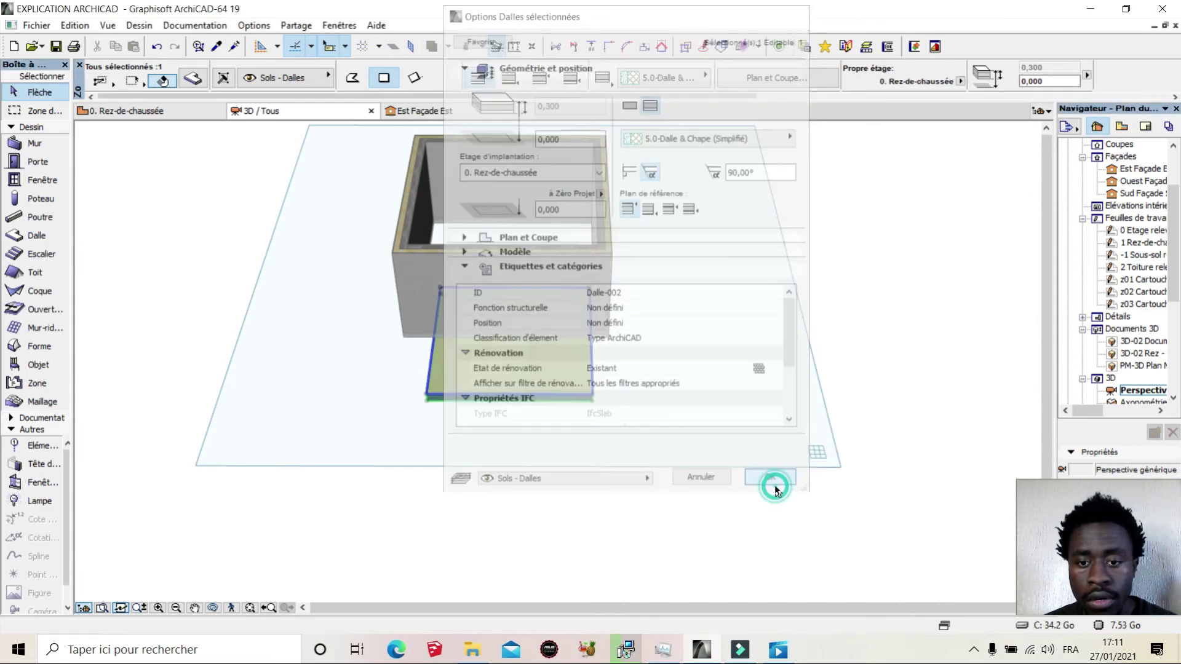
{"action": "left_click", "coordinate": [198, 113]}
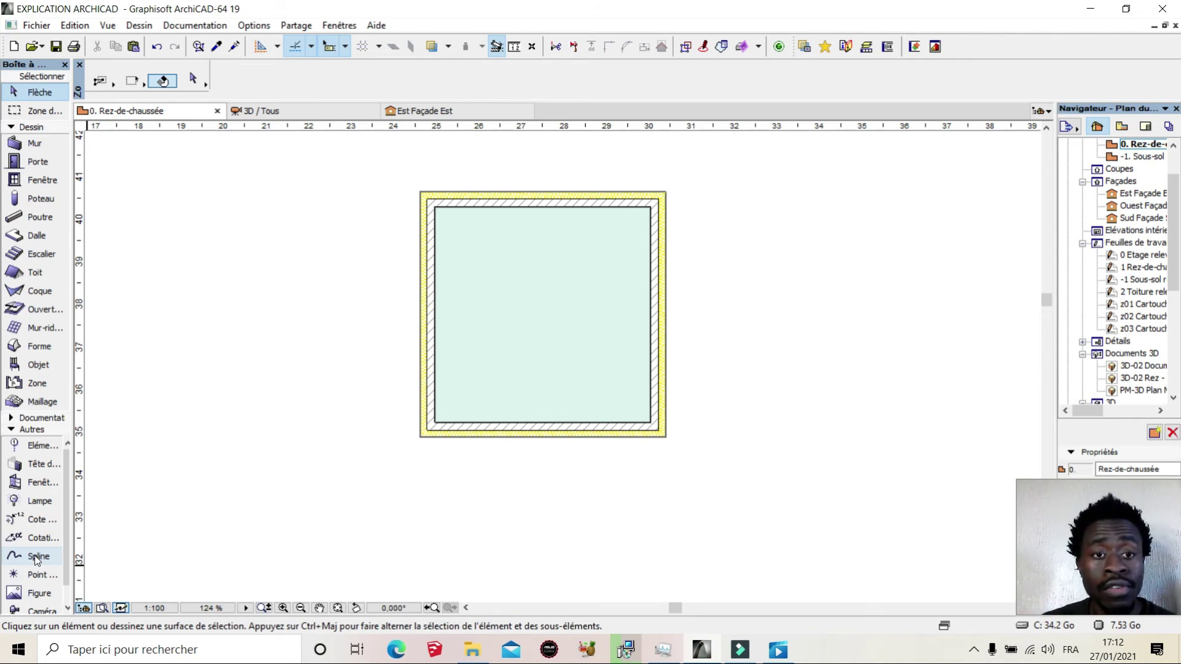
Draw a closed three-point oval spline right of the walled box, then view it in 3D.
{"action": "left_click", "coordinate": [35, 555]}
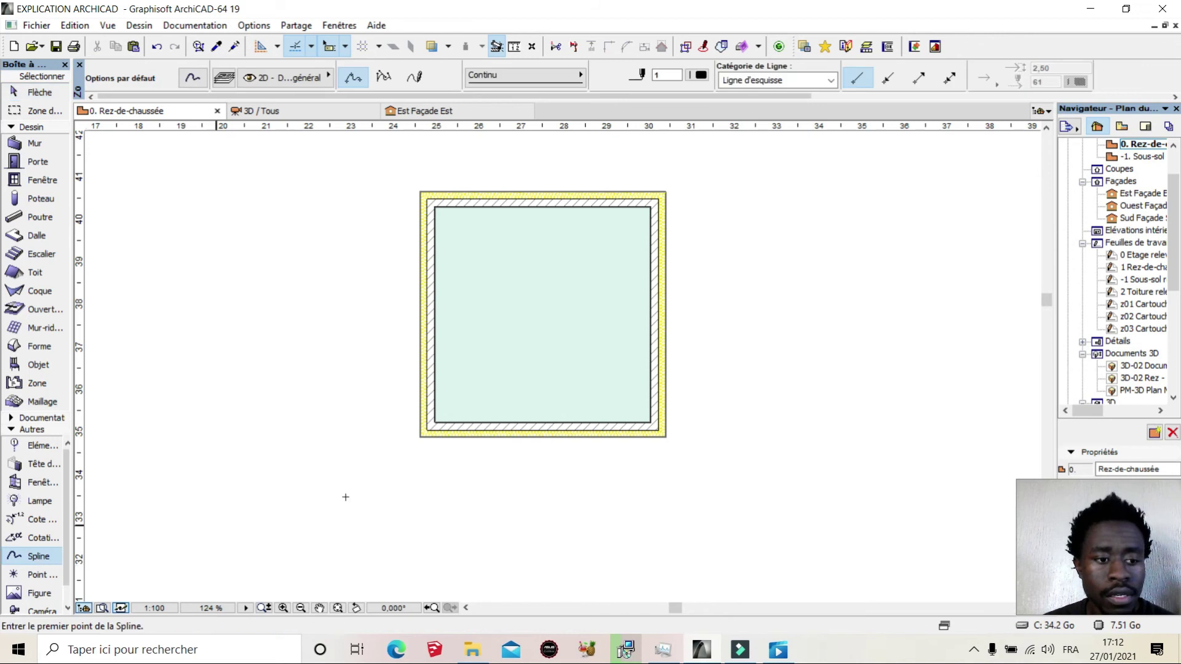
{"action": "scroll", "coordinate": [565, 316], "scroll_direction": "up", "scroll_amount": 2}
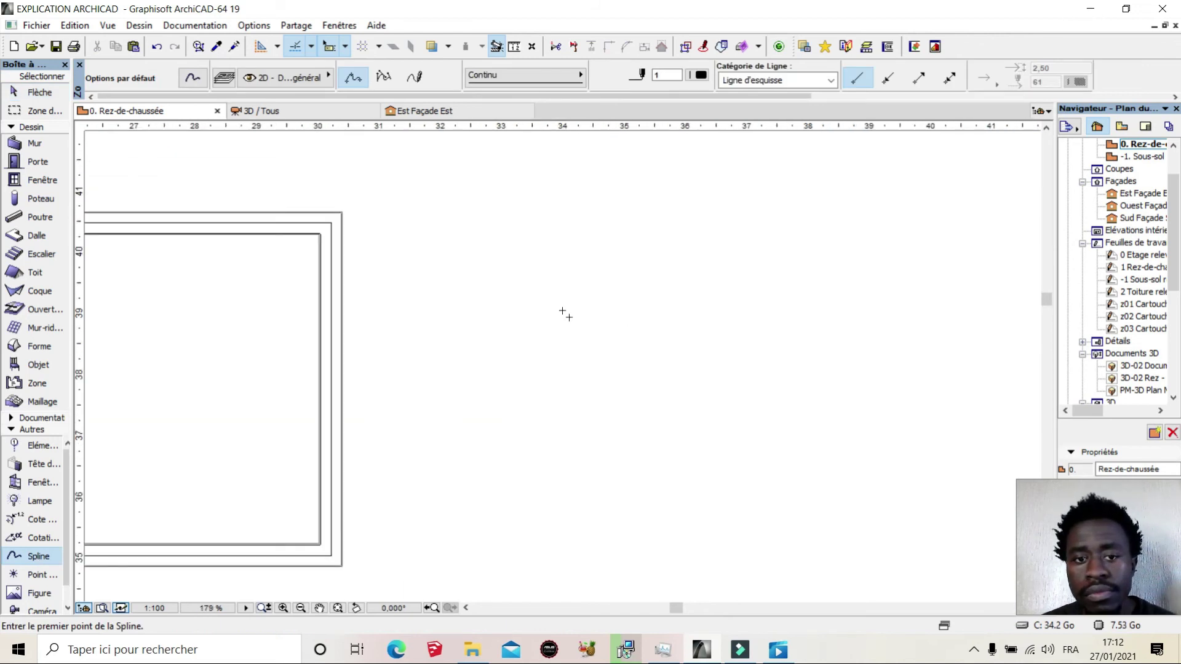
{"action": "scroll", "coordinate": [624, 269], "scroll_direction": "down", "scroll_amount": 4}
{"action": "left_click", "coordinate": [623, 268]}
{"action": "left_click", "coordinate": [594, 319]}
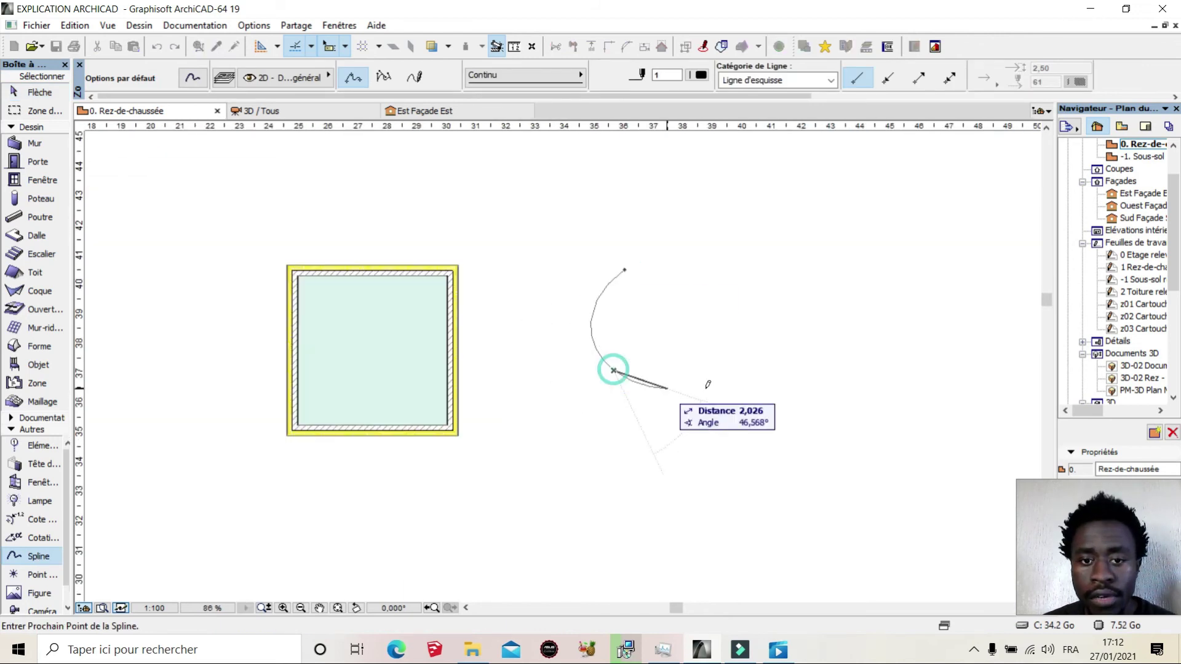
{"action": "left_click", "coordinate": [701, 261]}
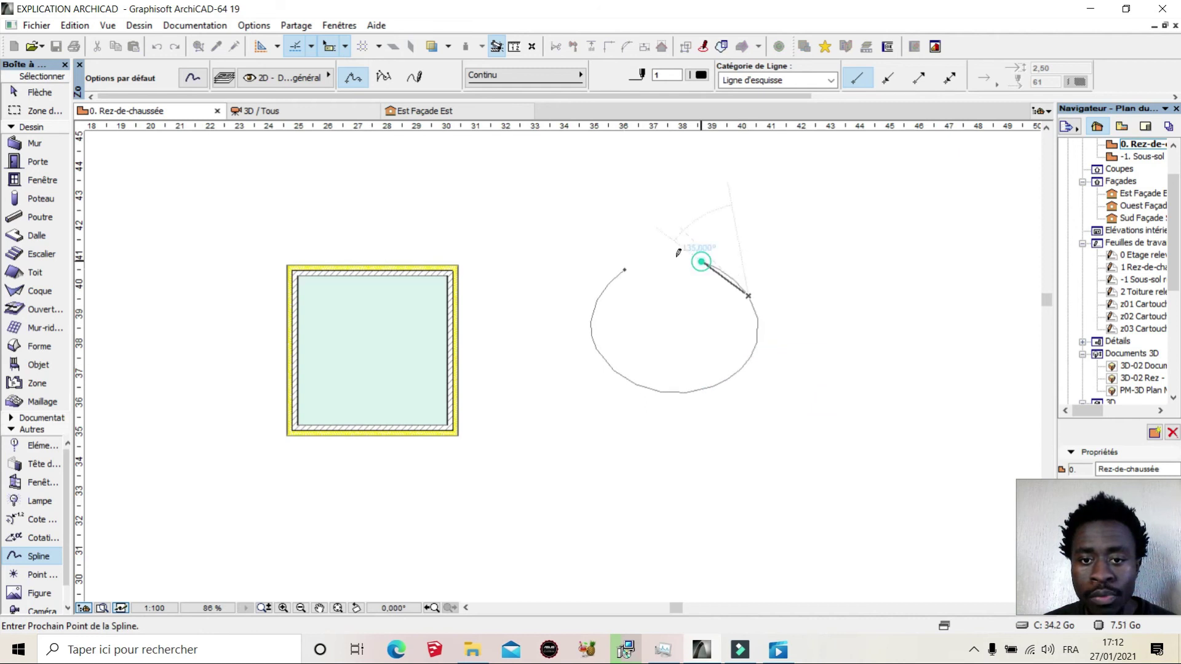
{"action": "left_click", "coordinate": [625, 267]}
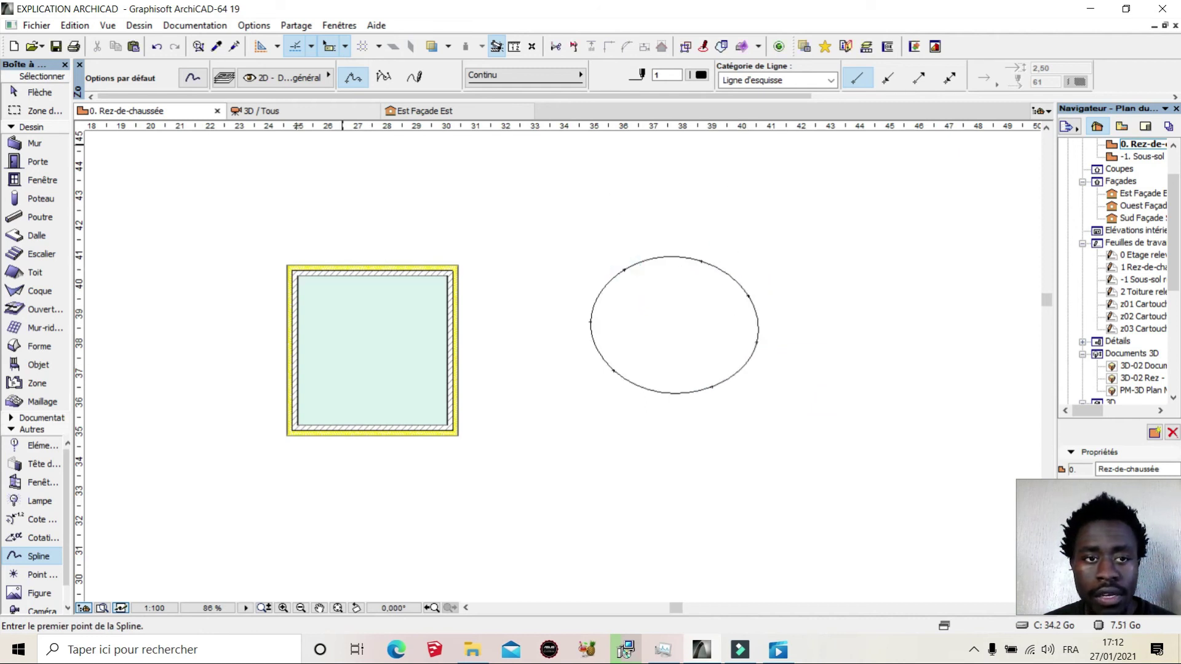
{"action": "left_click", "coordinate": [284, 113]}
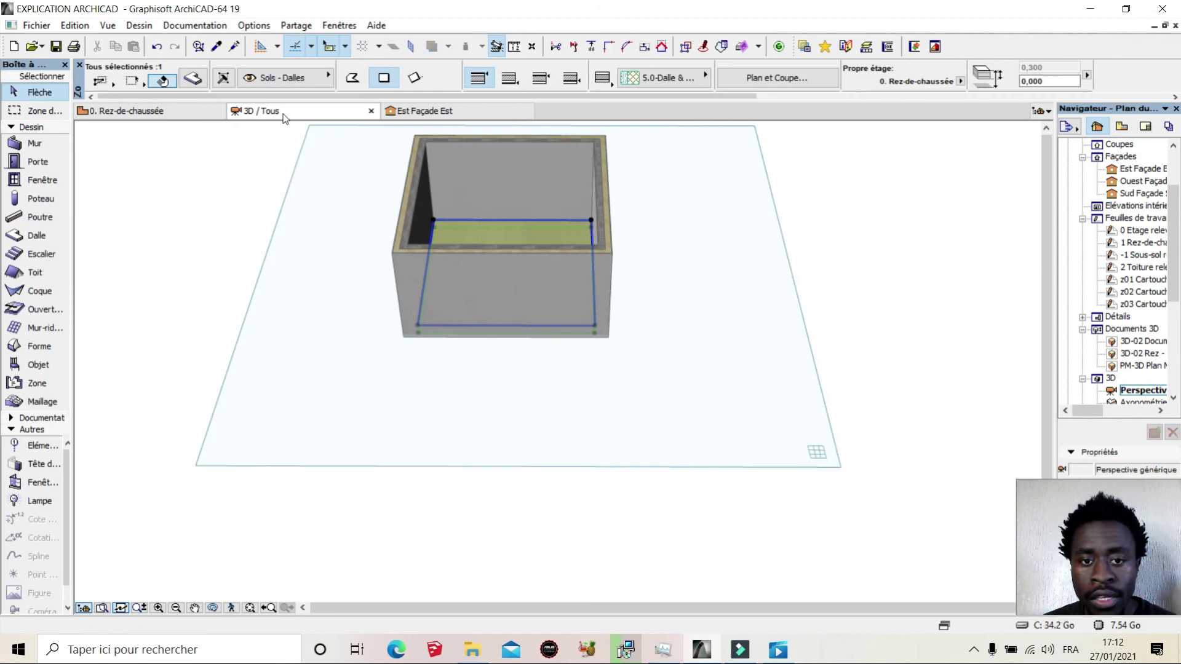
Return to the ground-floor plan and select, then deselect, the elliptical spline.
{"action": "scroll", "coordinate": [480, 348], "scroll_direction": "down", "scroll_amount": 2}
{"action": "scroll", "coordinate": [480, 348], "scroll_direction": "down", "scroll_amount": 3}
{"action": "scroll", "coordinate": [427, 322], "scroll_direction": "down", "scroll_amount": 2}
{"action": "scroll", "coordinate": [747, 404], "scroll_direction": "up", "scroll_amount": 3}
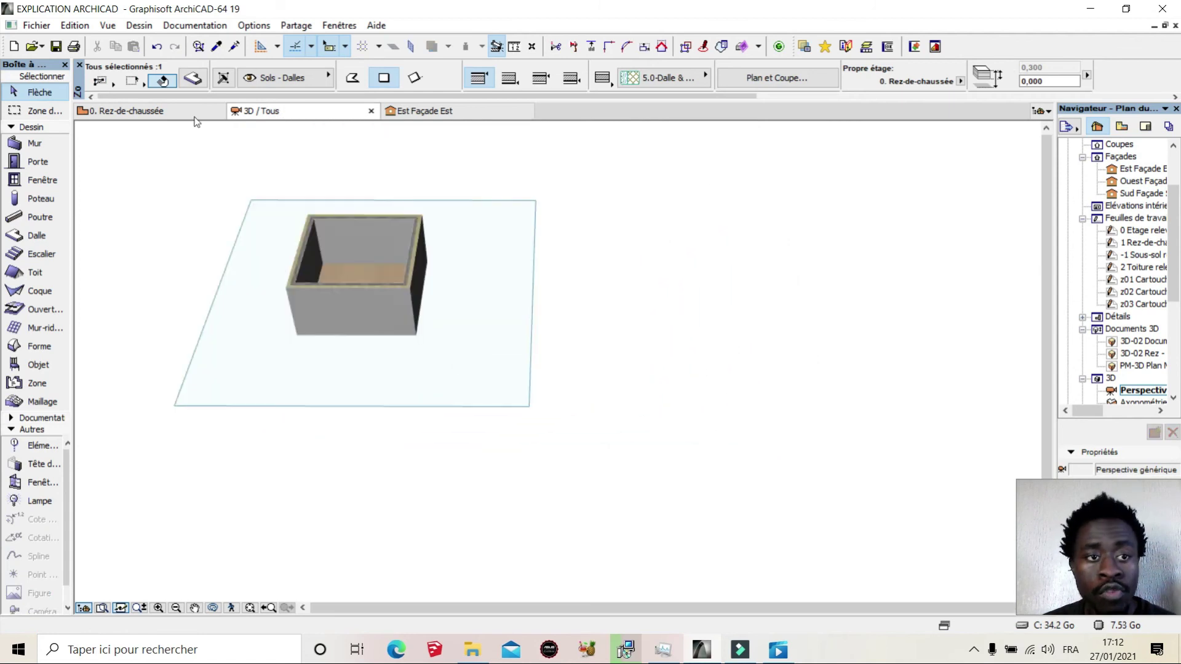
{"action": "left_click", "coordinate": [183, 119]}
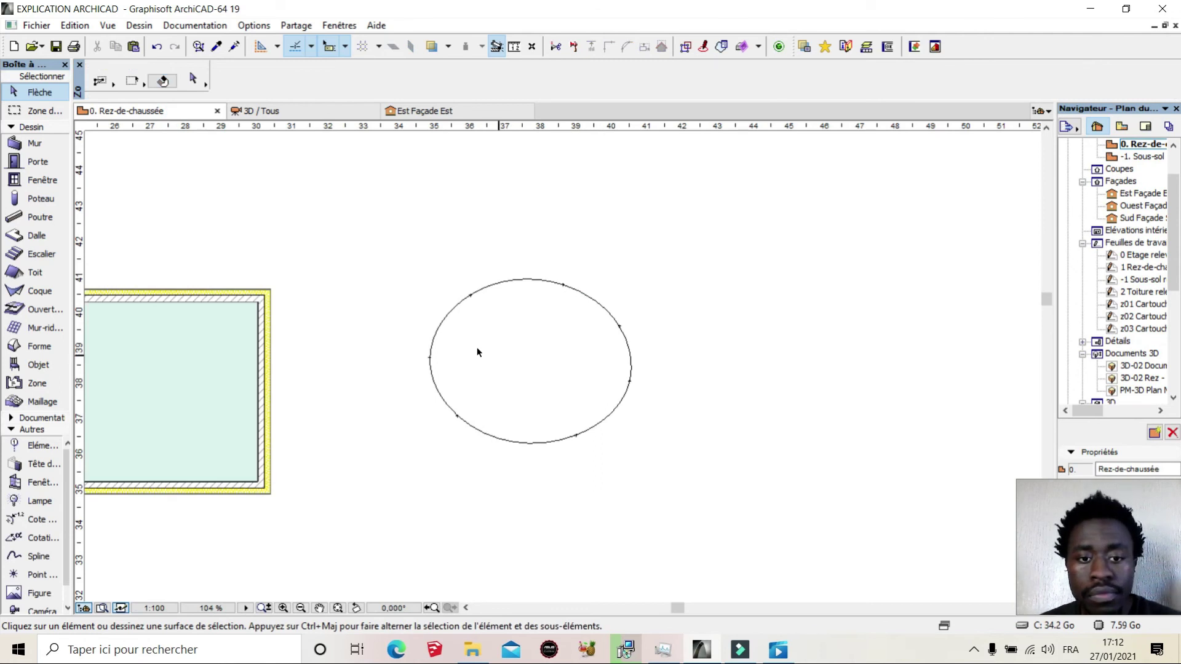
{"action": "left_click", "coordinate": [451, 313]}
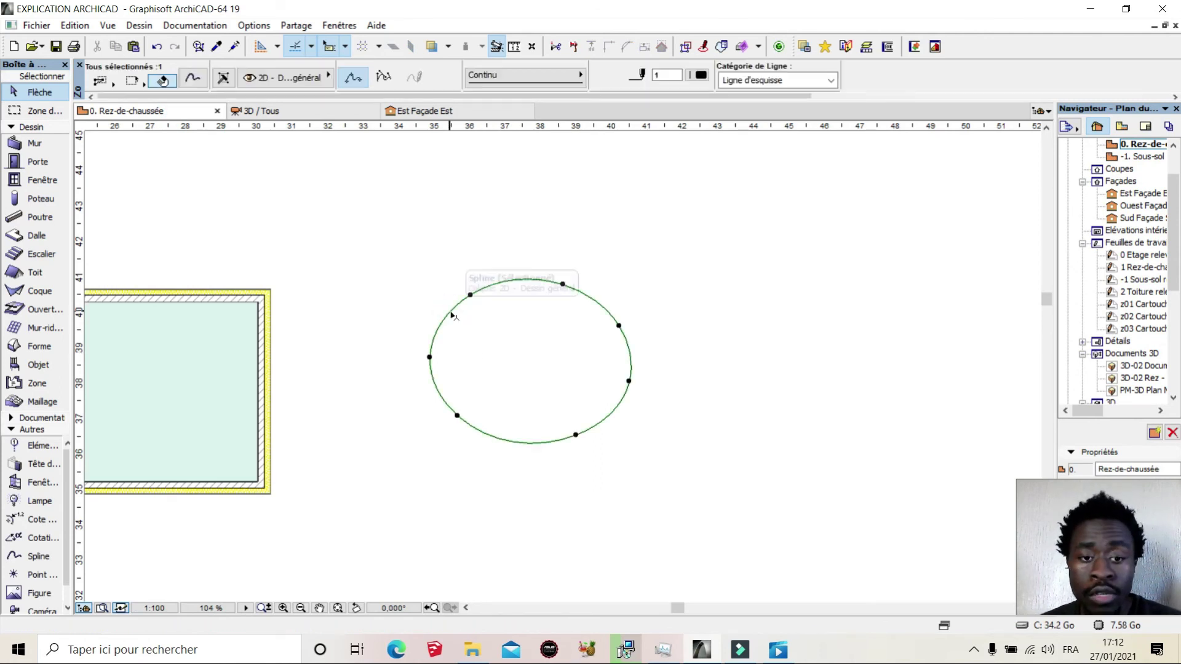
{"action": "left_click", "coordinate": [492, 330]}
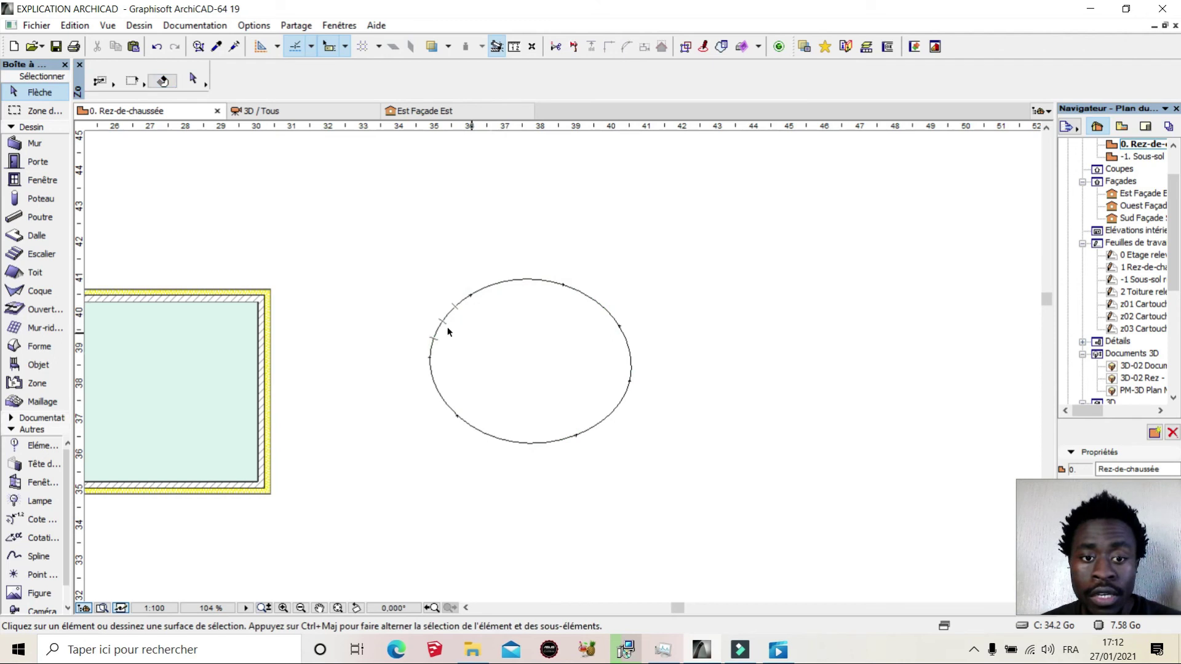
Zoom the plan to frame both the walled box and the oval spline.
{"action": "scroll", "coordinate": [817, 363], "scroll_direction": "down", "scroll_amount": 1}
{"action": "scroll", "coordinate": [818, 363], "scroll_direction": "down", "scroll_amount": 4}
{"action": "scroll", "coordinate": [727, 390], "scroll_direction": "up", "scroll_amount": 3}
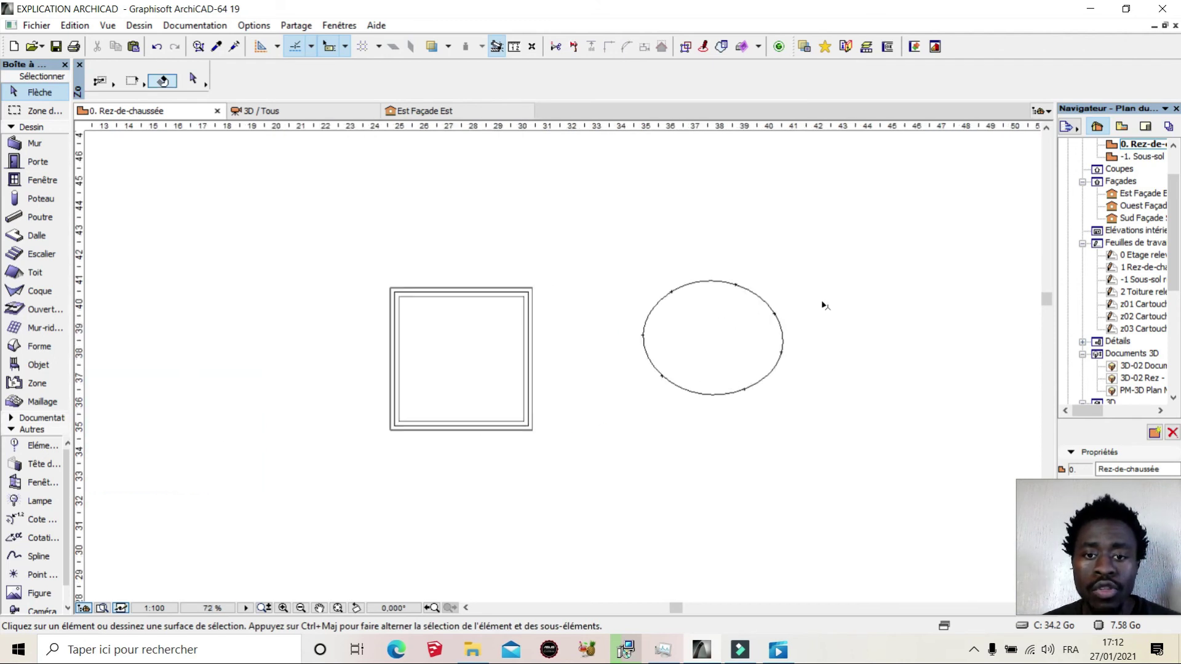
{"action": "scroll", "coordinate": [713, 297], "scroll_direction": "up", "scroll_amount": 1}
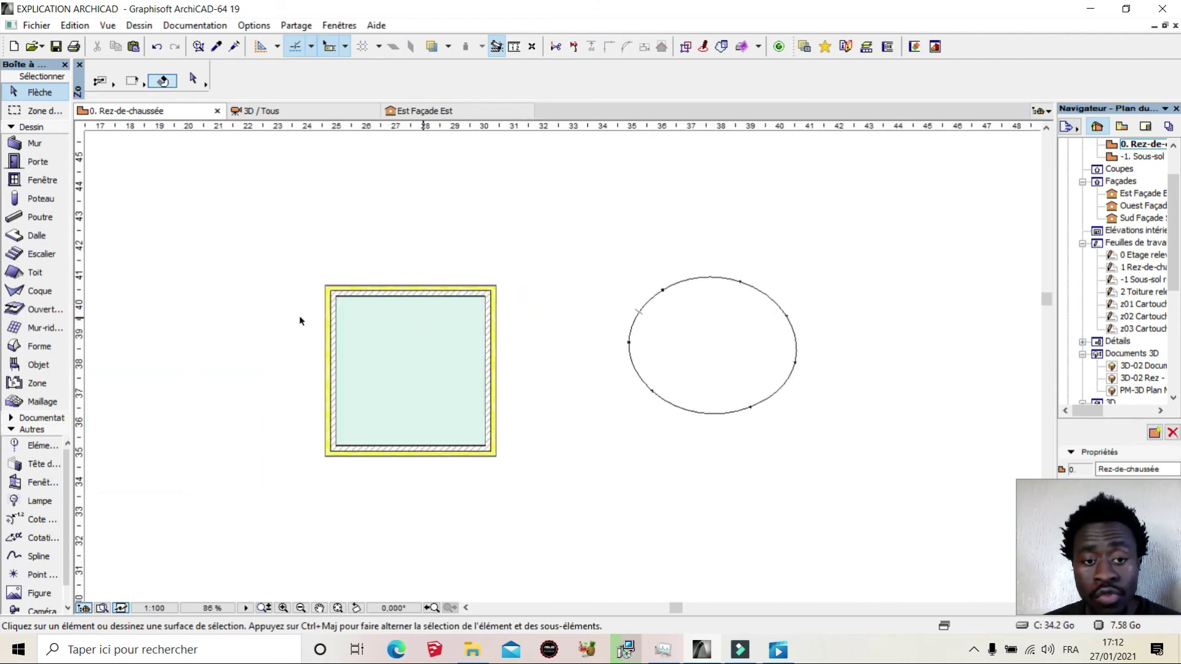
{"action": "scroll", "coordinate": [493, 280], "scroll_direction": "down", "scroll_amount": 2}
{"action": "scroll", "coordinate": [493, 280], "scroll_direction": "down", "scroll_amount": 1}
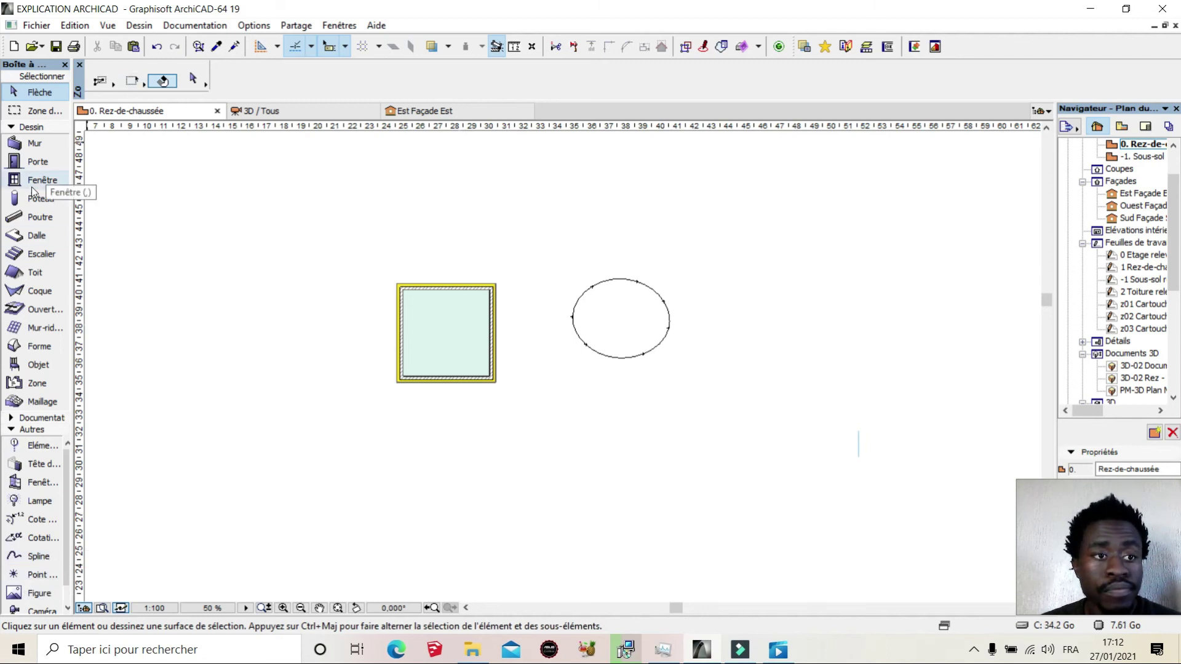
Draw a ten-corner polygonal slab beside the walled box.
{"action": "left_click", "coordinate": [33, 236]}
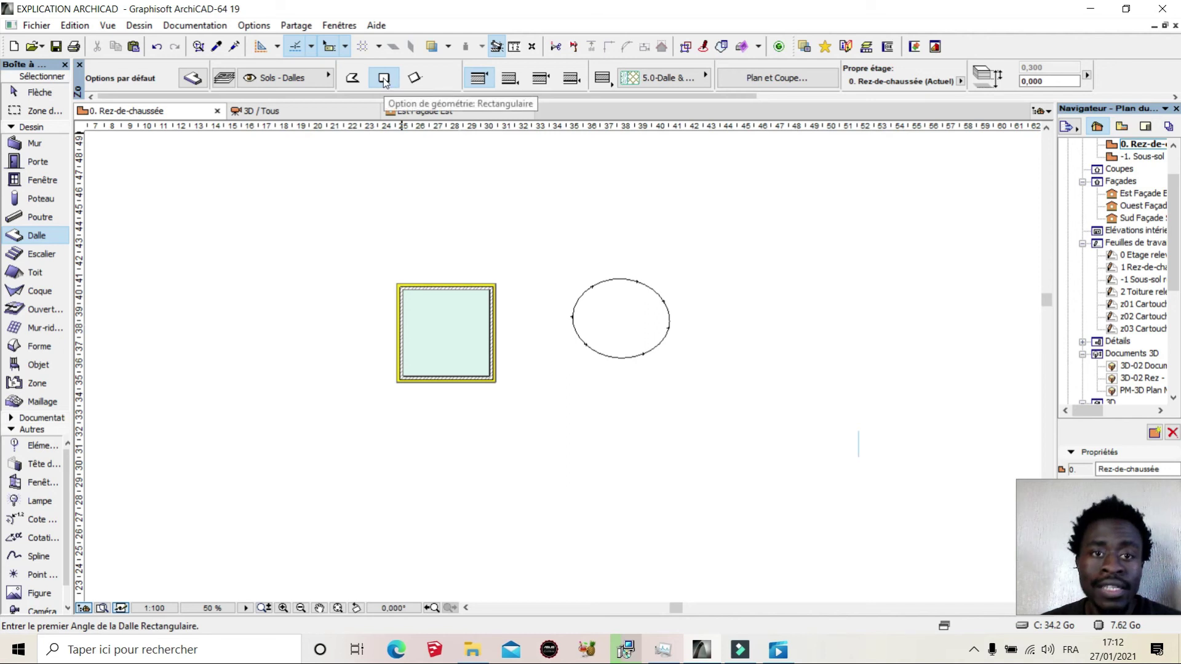
{"action": "scroll", "coordinate": [471, 315], "scroll_direction": "up", "scroll_amount": 2}
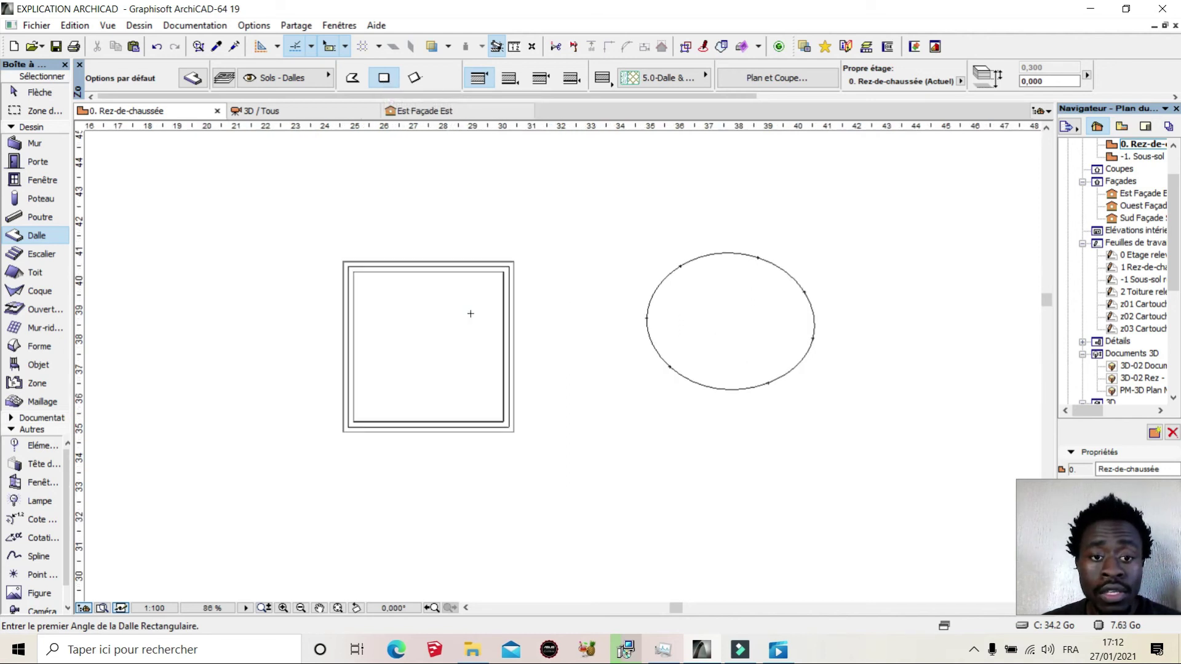
{"action": "left_click", "coordinate": [353, 78]}
{"action": "left_click", "coordinate": [203, 261]}
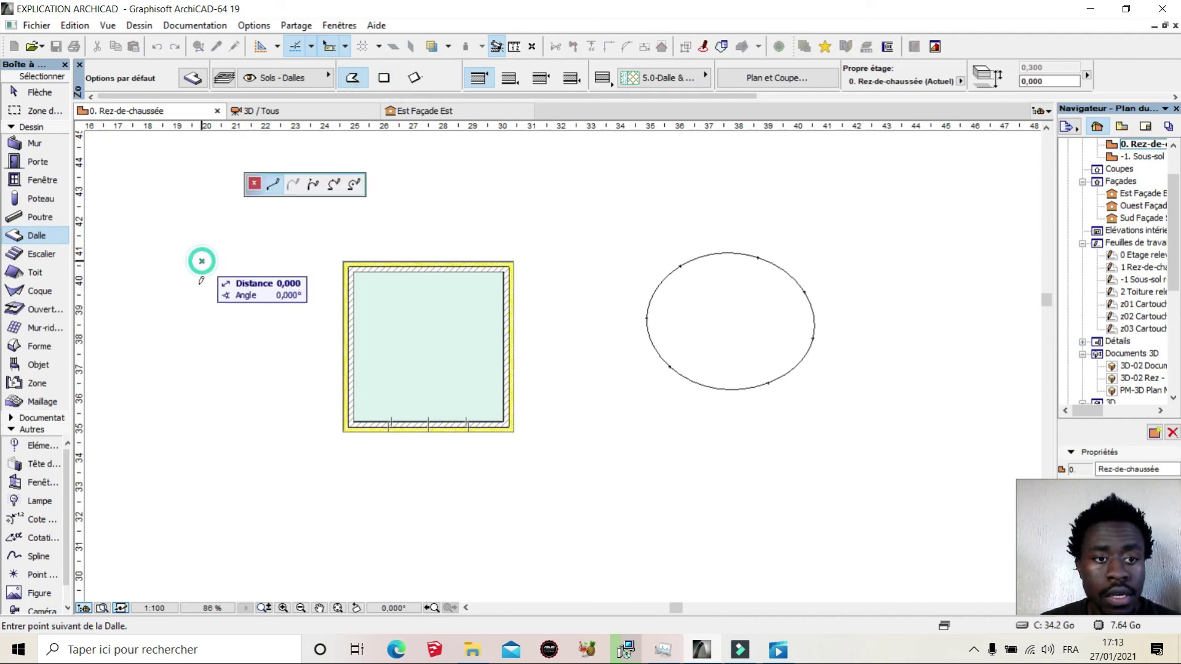
{"action": "left_click", "coordinate": [168, 370]}
{"action": "left_click", "coordinate": [218, 420]}
{"action": "left_click", "coordinate": [262, 394]}
{"action": "left_click", "coordinate": [310, 386]}
{"action": "left_click", "coordinate": [307, 307]}
{"action": "left_click", "coordinate": [313, 262]}
{"action": "left_click", "coordinate": [302, 224]}
{"action": "left_click", "coordinate": [274, 223]}
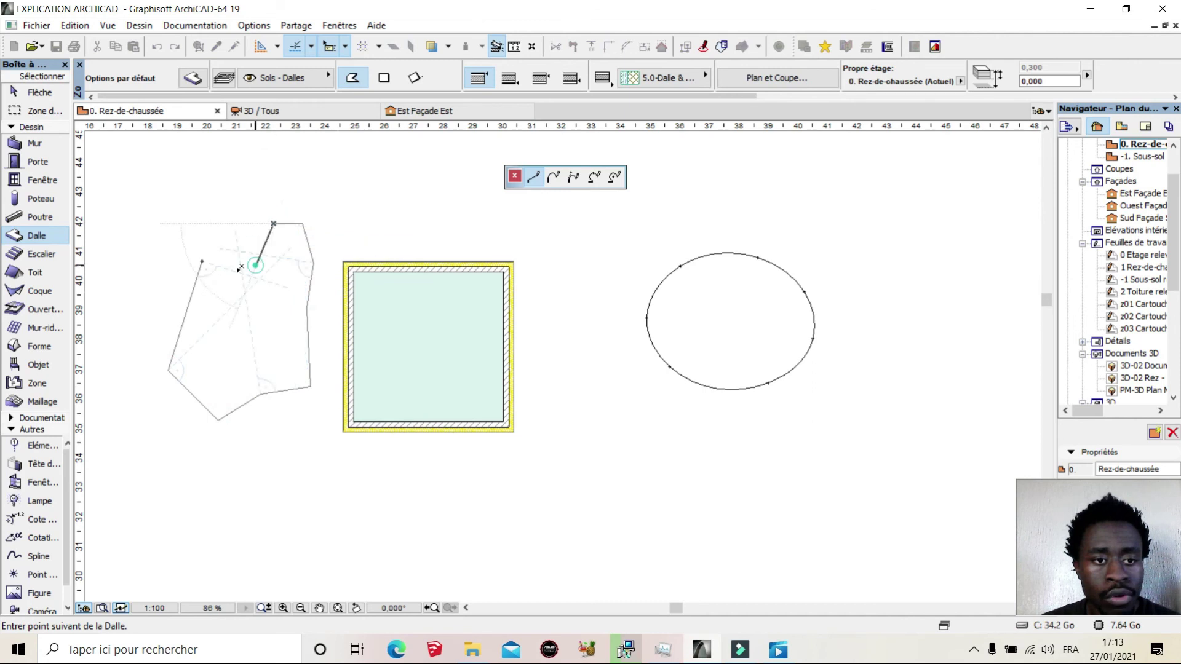
{"action": "left_click", "coordinate": [256, 266]}
{"action": "left_click", "coordinate": [204, 260]}
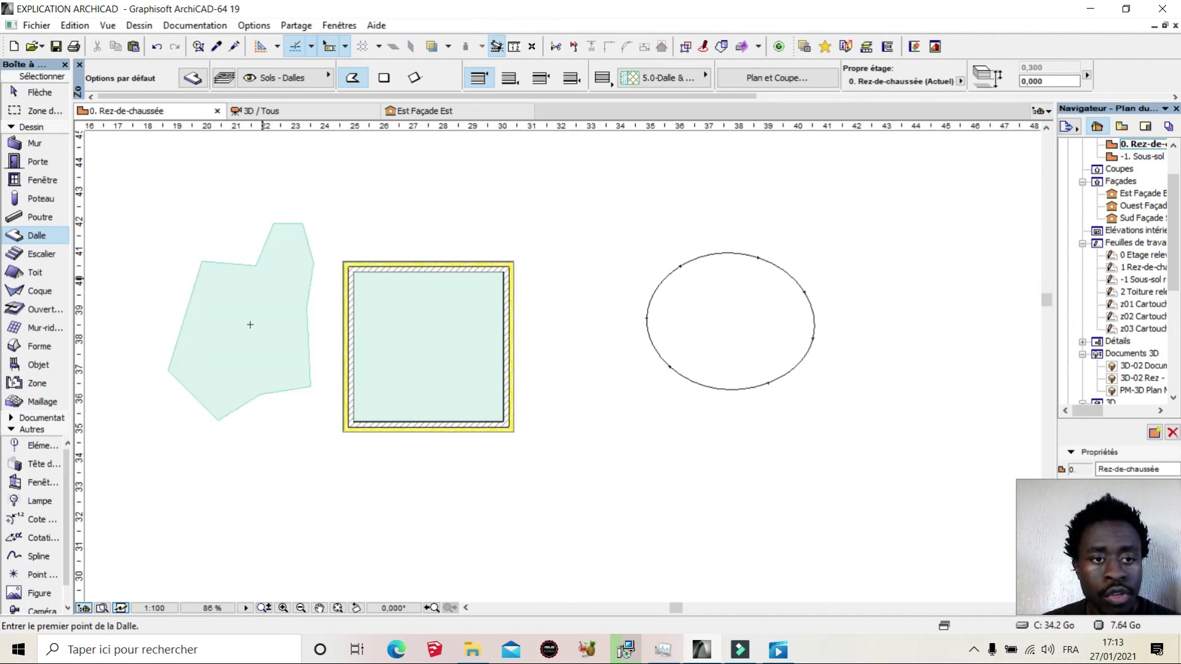
Draw a rotated rectangular slab above the oval and view the new slabs in 3D.
{"action": "left_click", "coordinate": [414, 77]}
{"action": "left_click", "coordinate": [575, 182]}
{"action": "left_click", "coordinate": [580, 246]}
{"action": "left_click", "coordinate": [671, 238]}
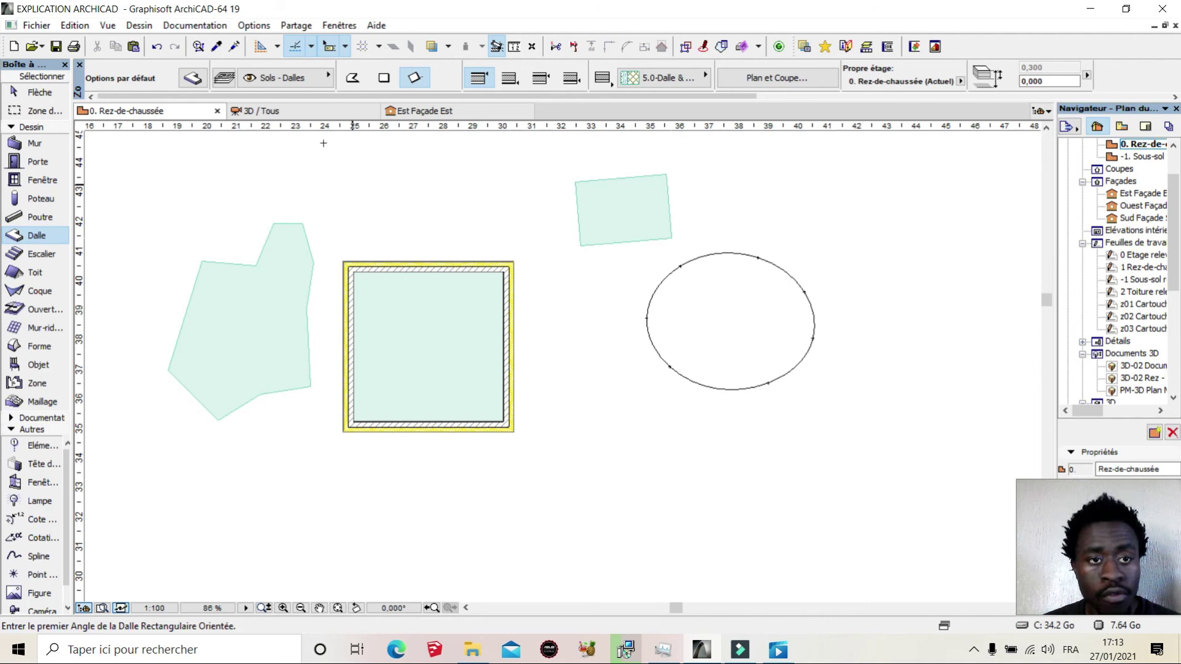
{"action": "left_click", "coordinate": [297, 109]}
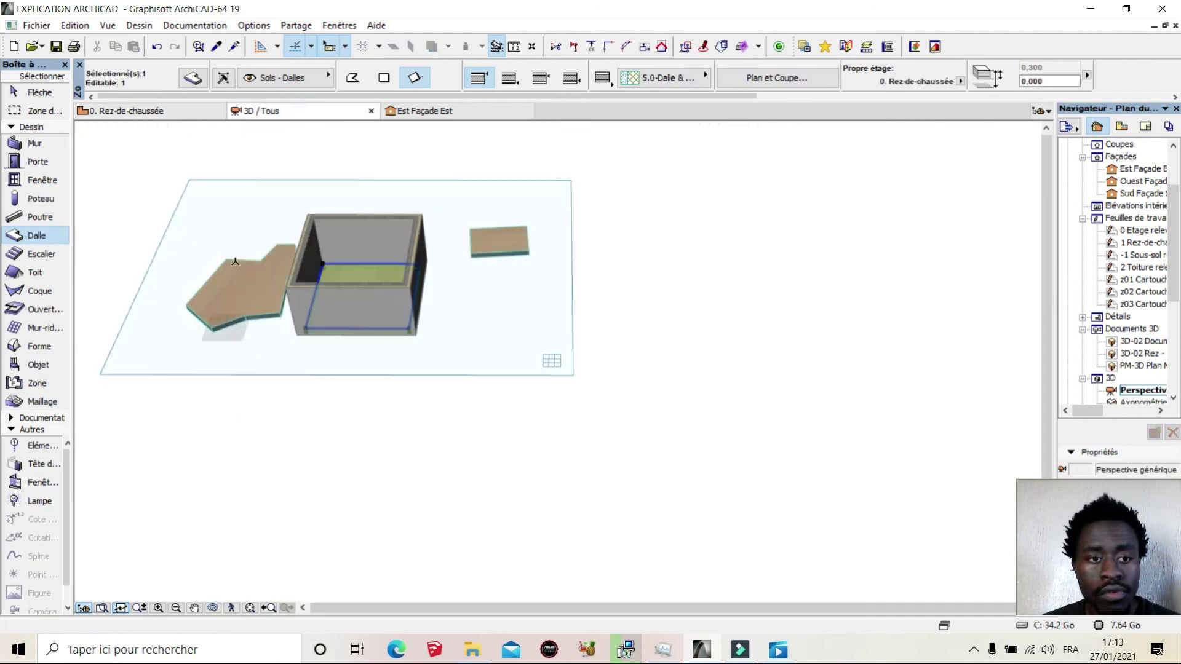
Go back from the 3D view to the 0. Rez-de-chaussée floor plan.
{"action": "scroll", "coordinate": [224, 329], "scroll_direction": "up", "scroll_amount": 2}
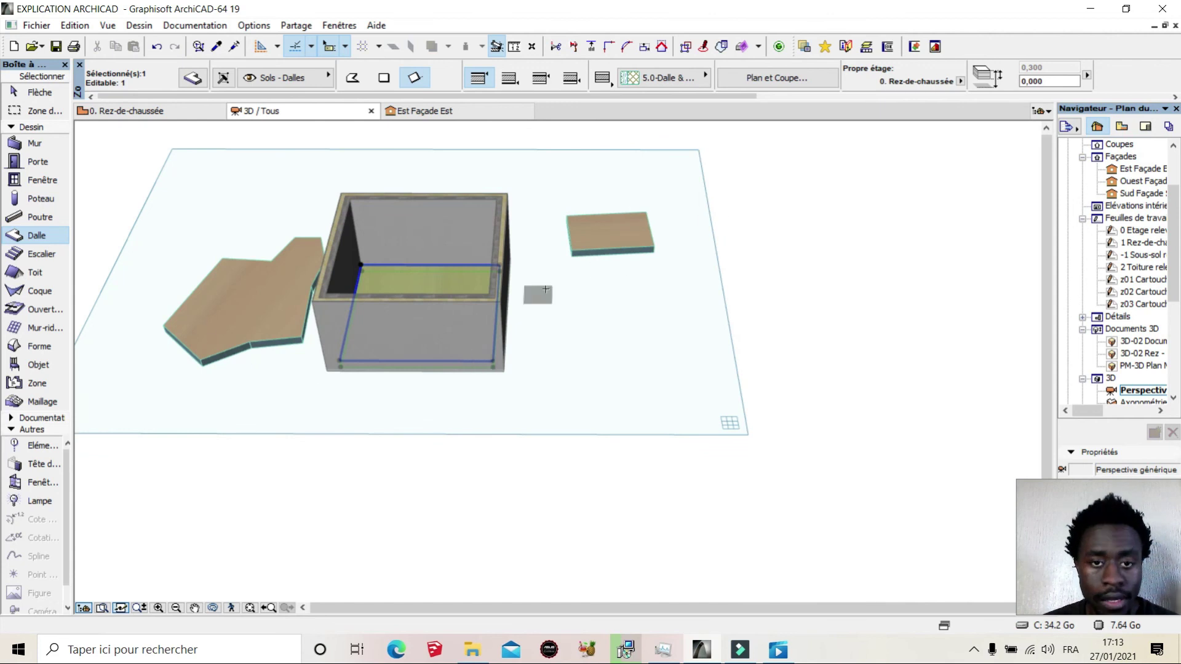
{"action": "left_click", "coordinate": [130, 110]}
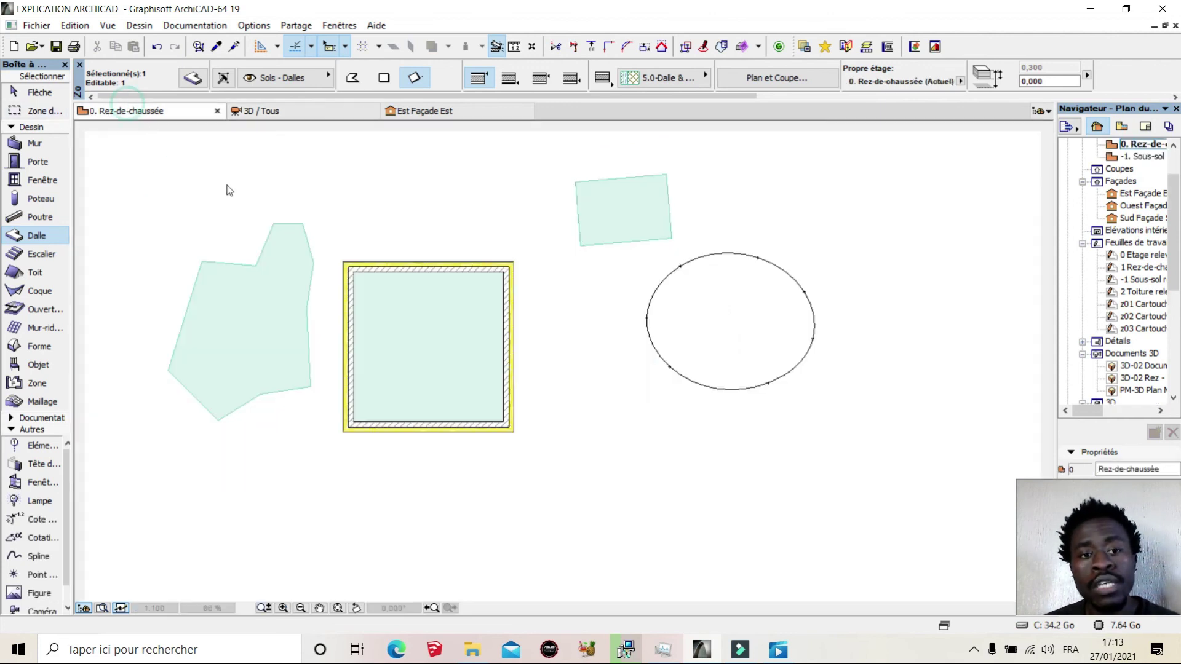